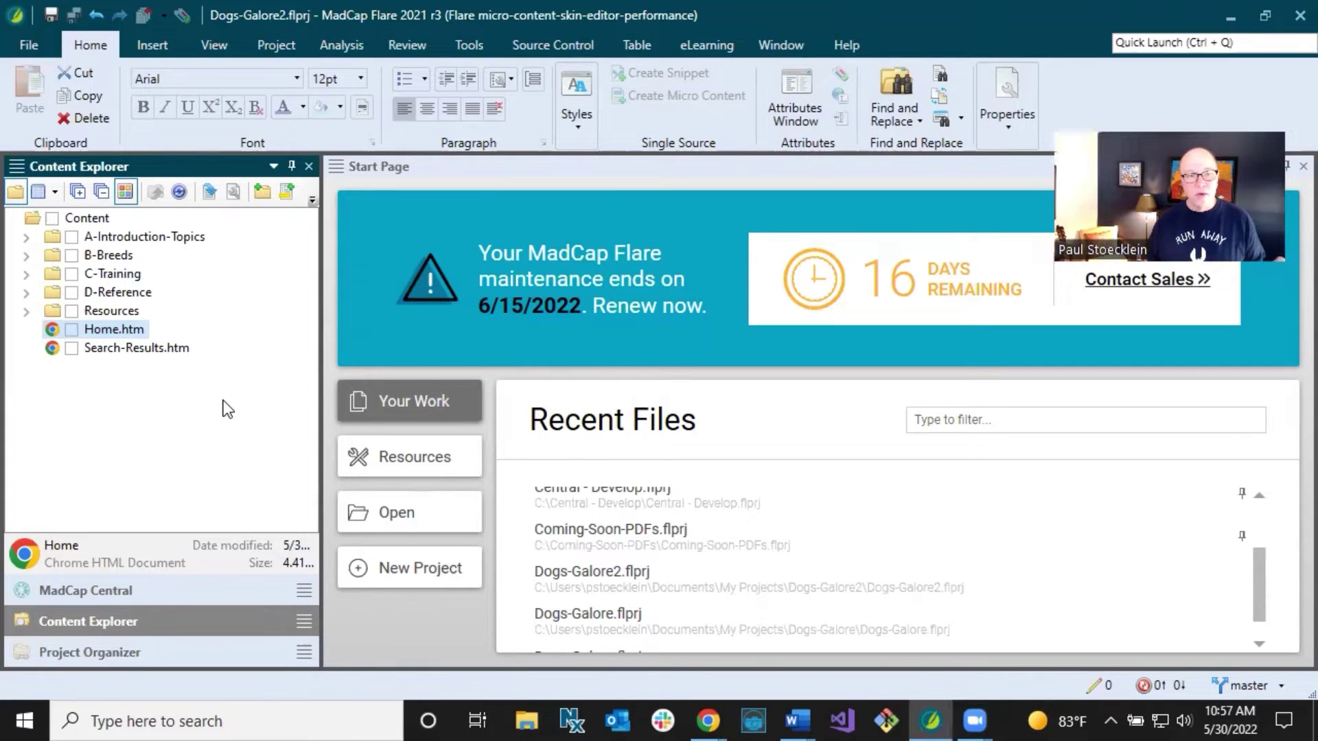
Step: View the project's MadCap Central properties, and open First-HTML5-Target from the project's Targets folder
left_click(118, 589)
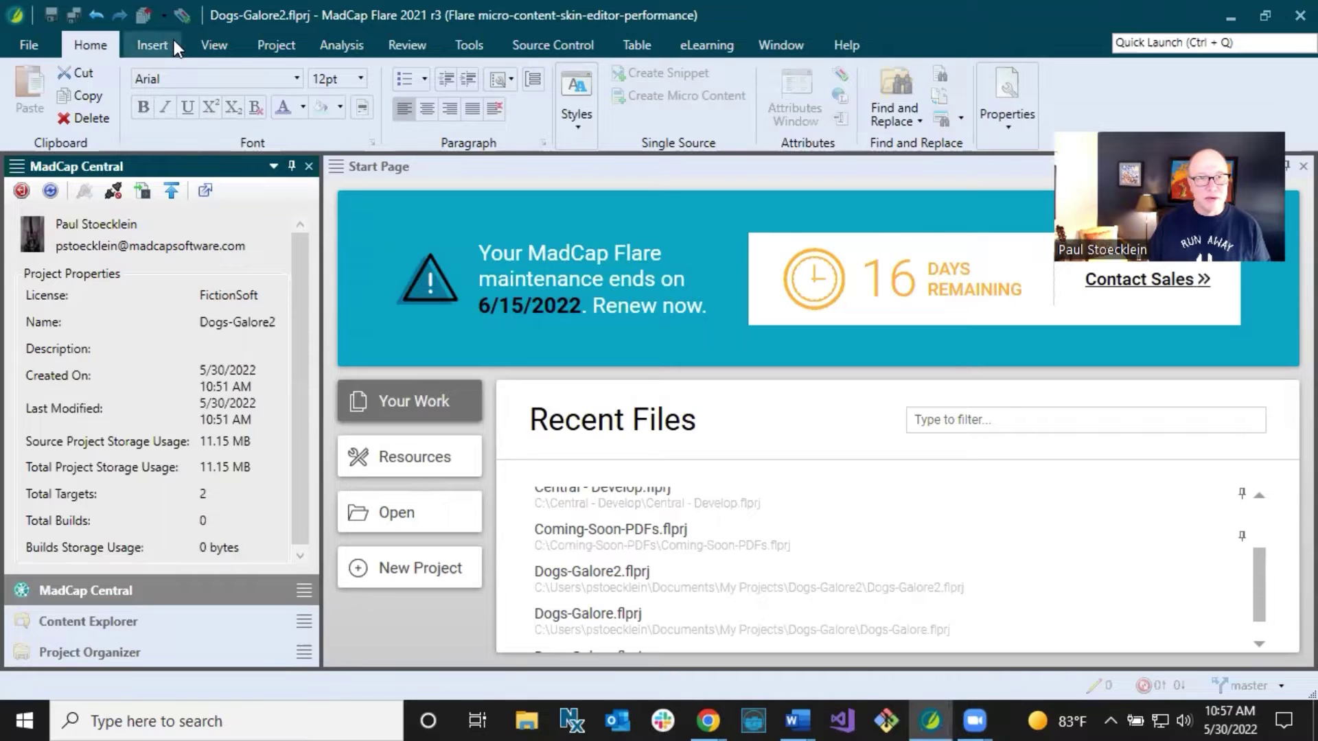
left_click(214, 45)
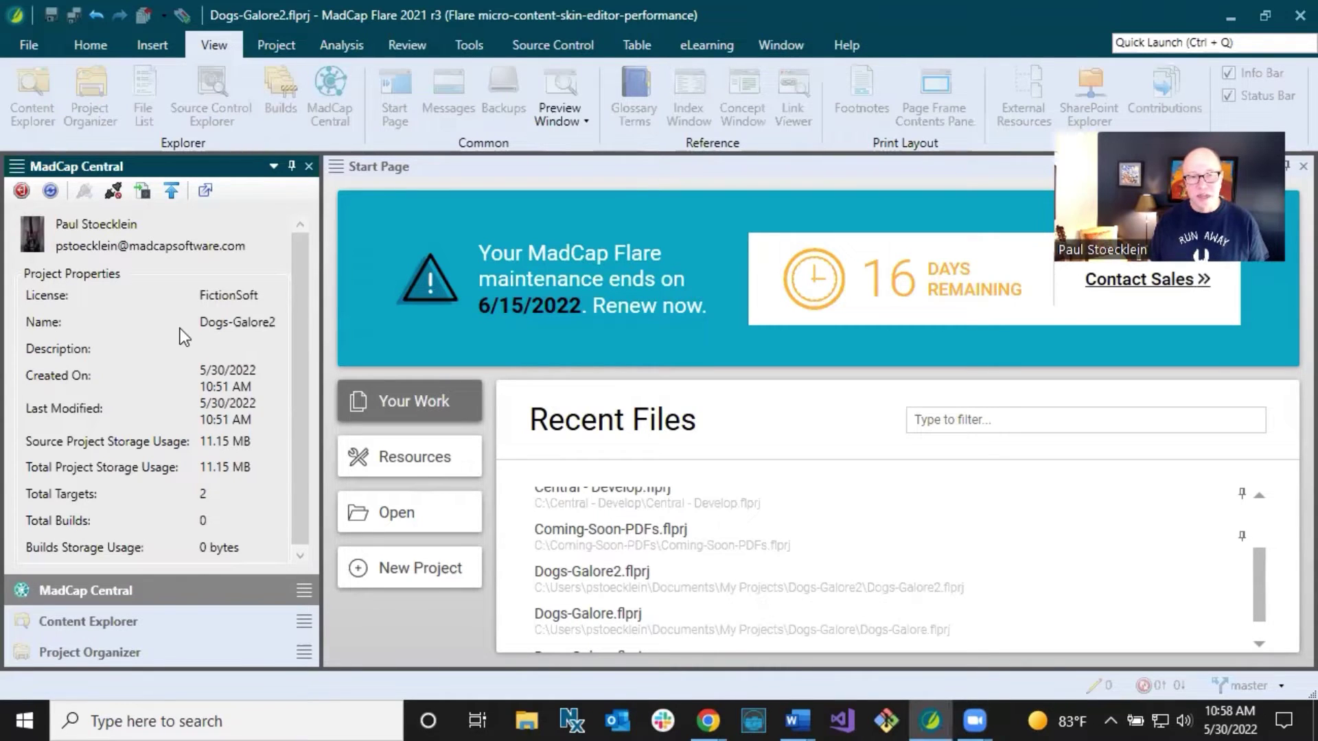
left_click(129, 649)
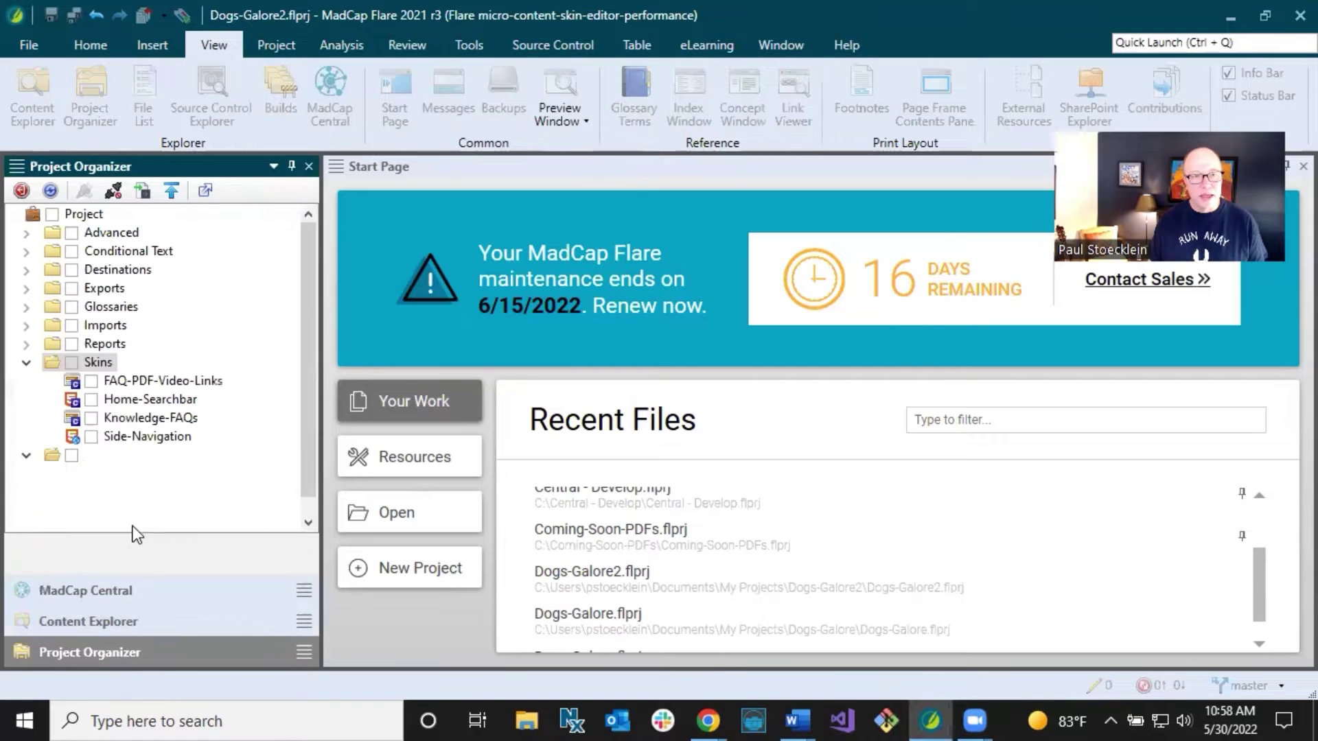
left_click(26, 363)
left_click(103, 399)
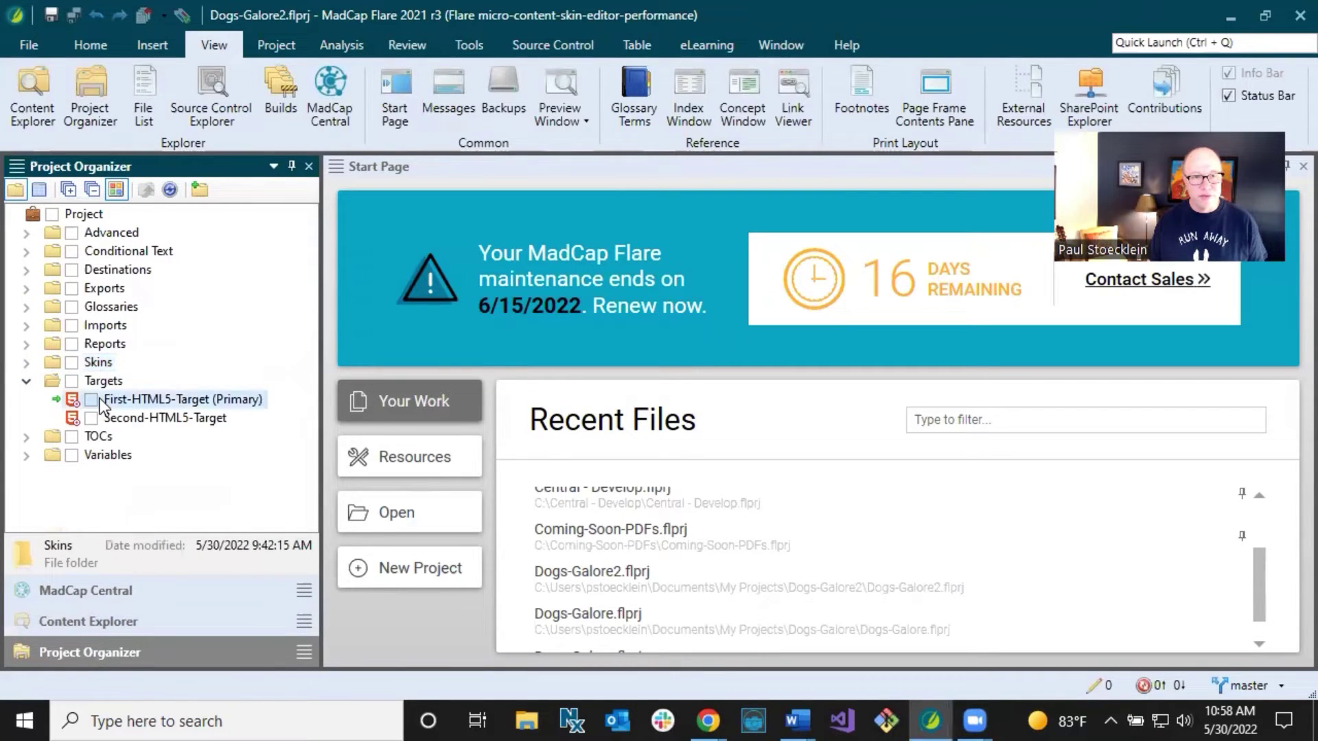
double_click(103, 400)
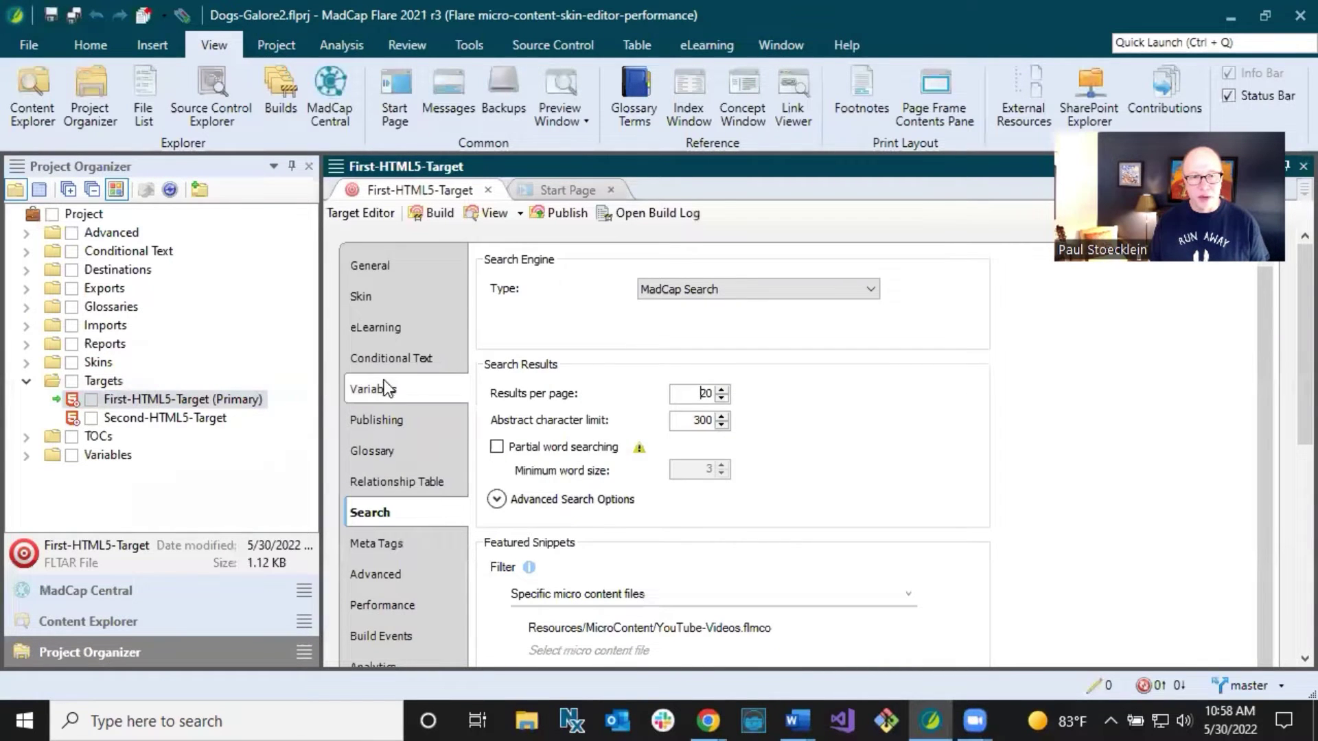
Step: Set the analytics provider of First-HTML5-Target to Central
scroll(401, 402, "down", 3)
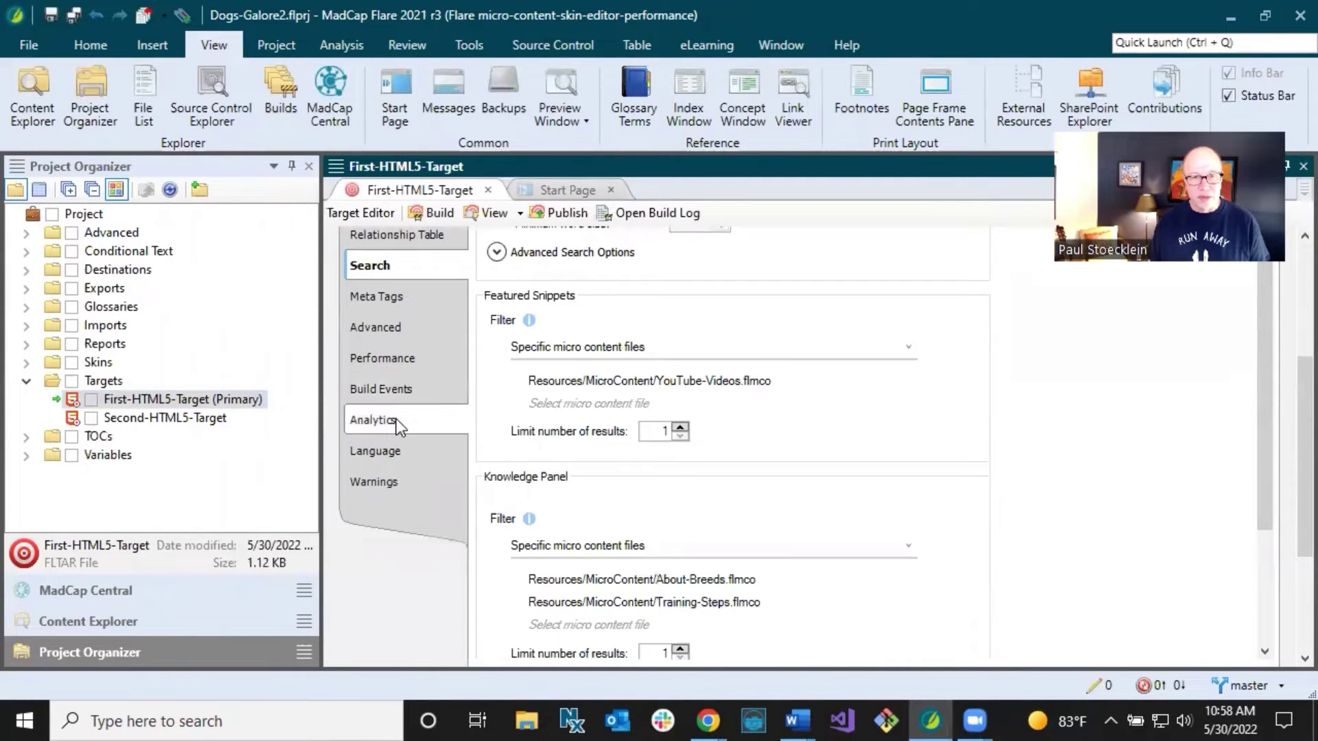
left_click(397, 422)
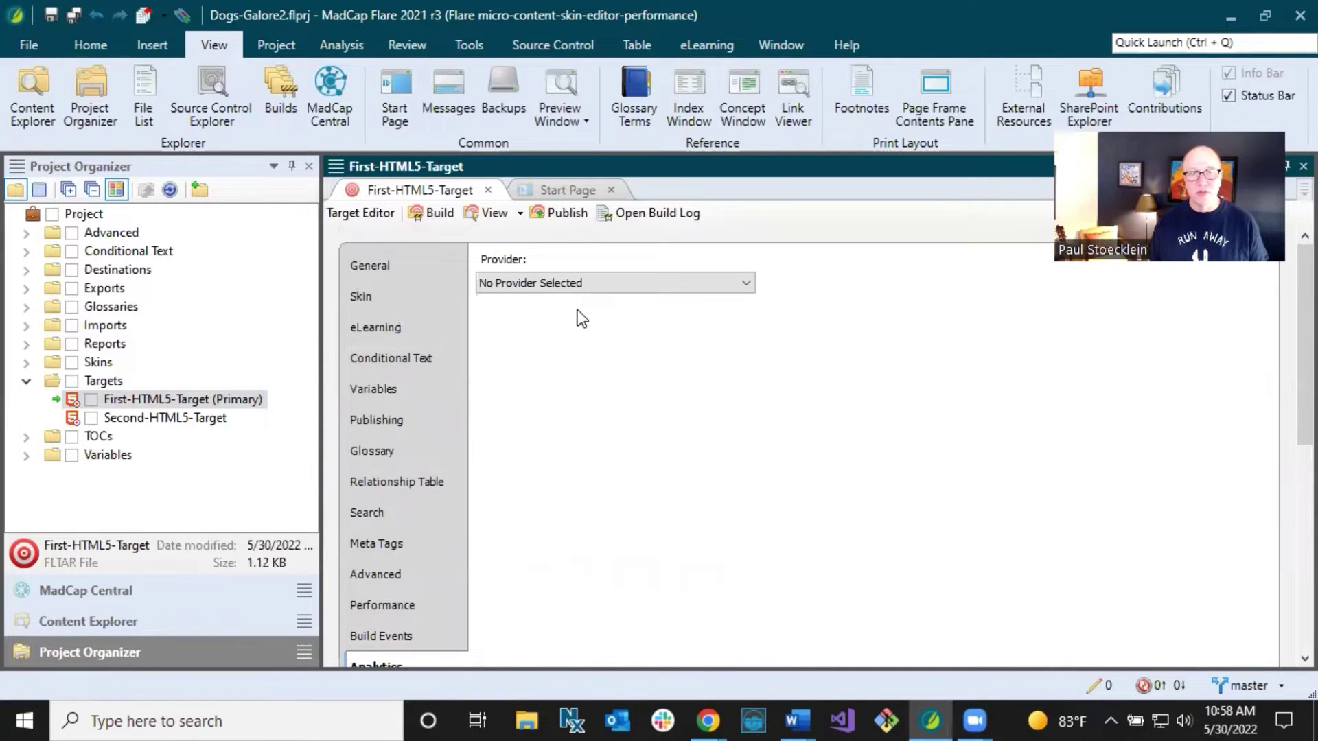
left_click(570, 282)
left_click(528, 306)
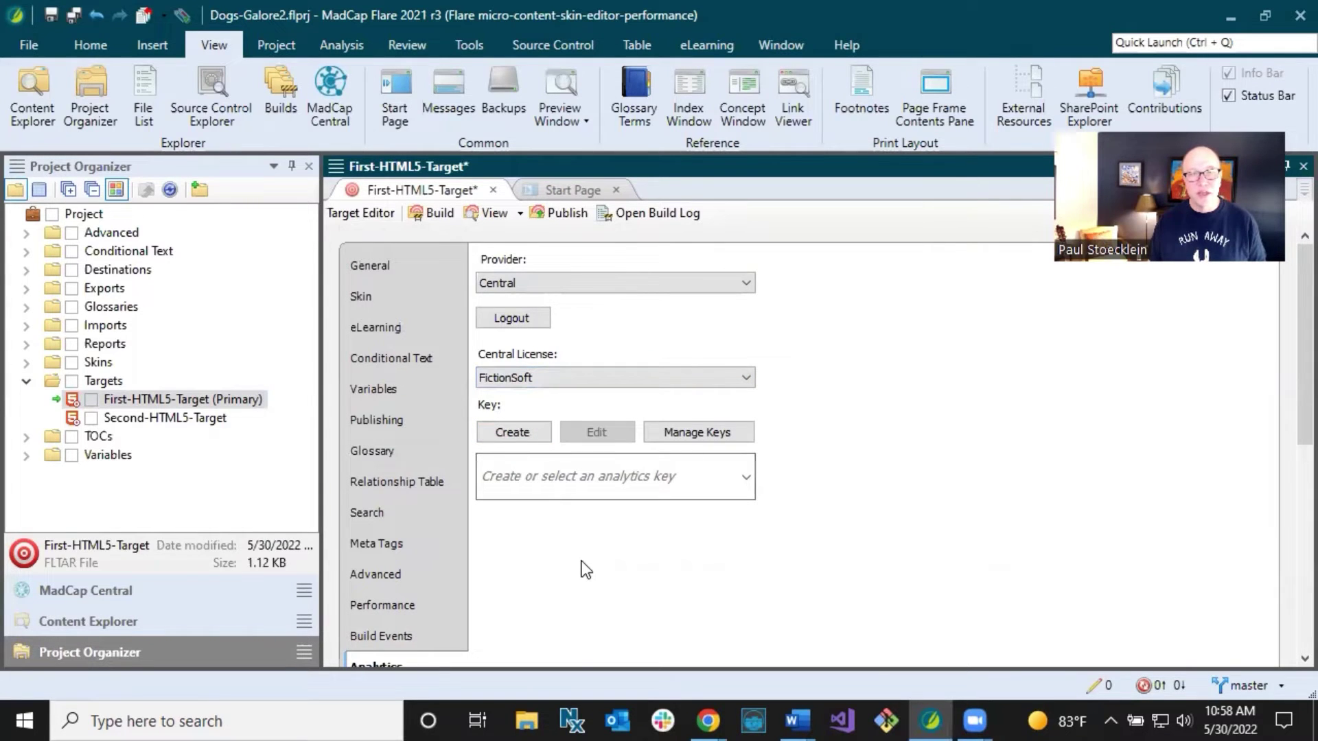
Step: Create an analytics key named "Dog Training V1" for the target and save the changes
left_click(515, 432)
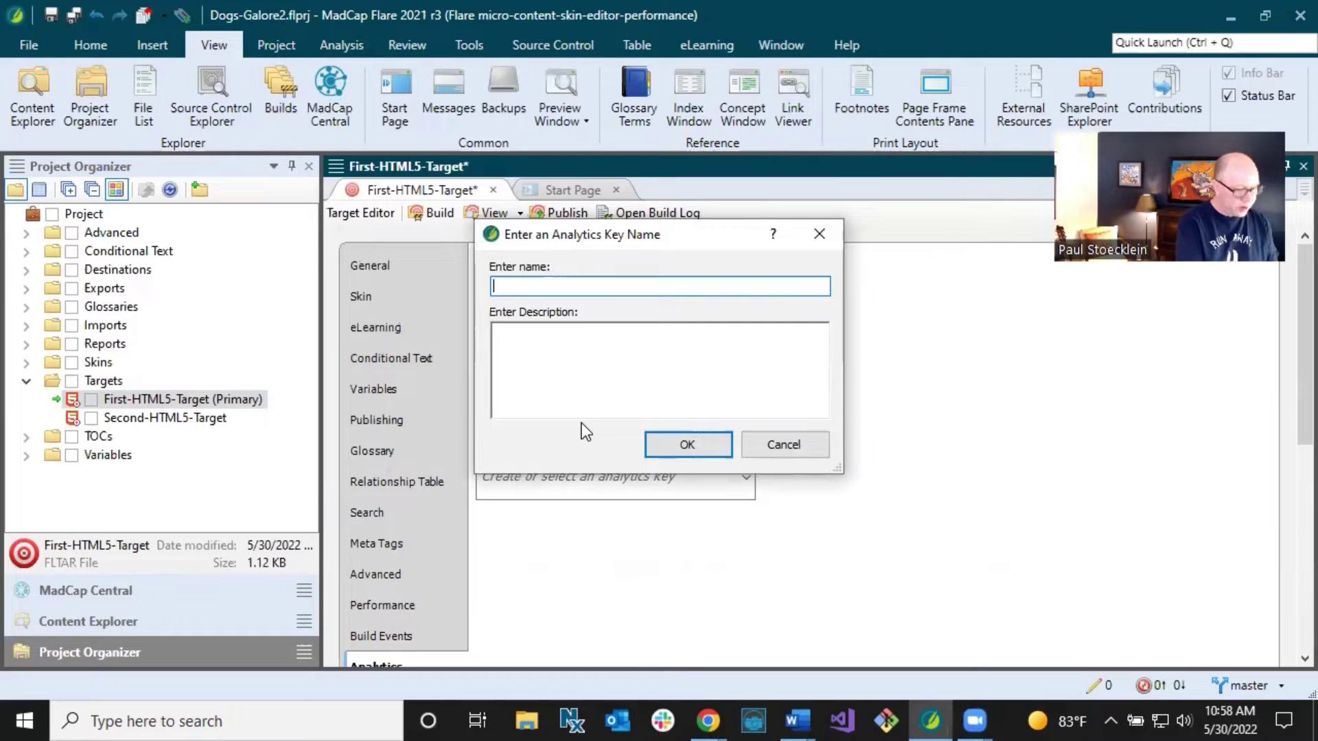
type("Dog ")
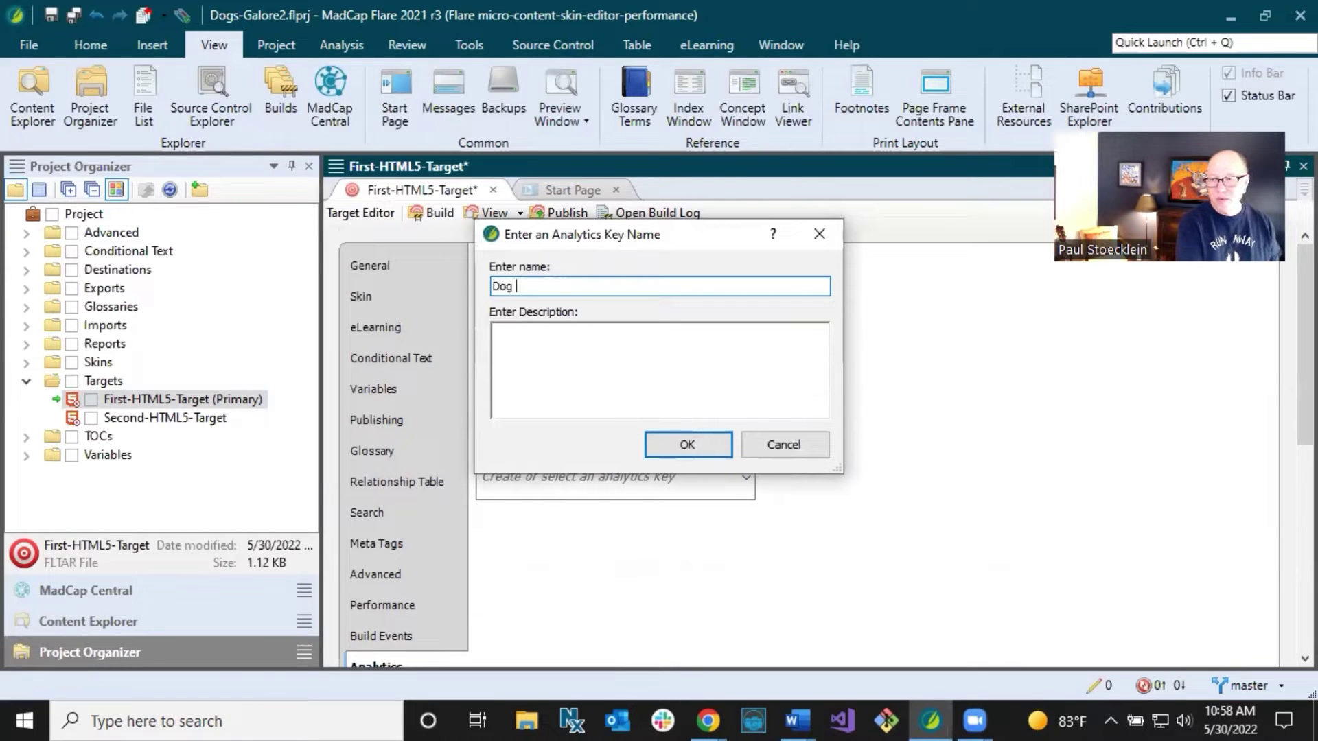
type("Train")
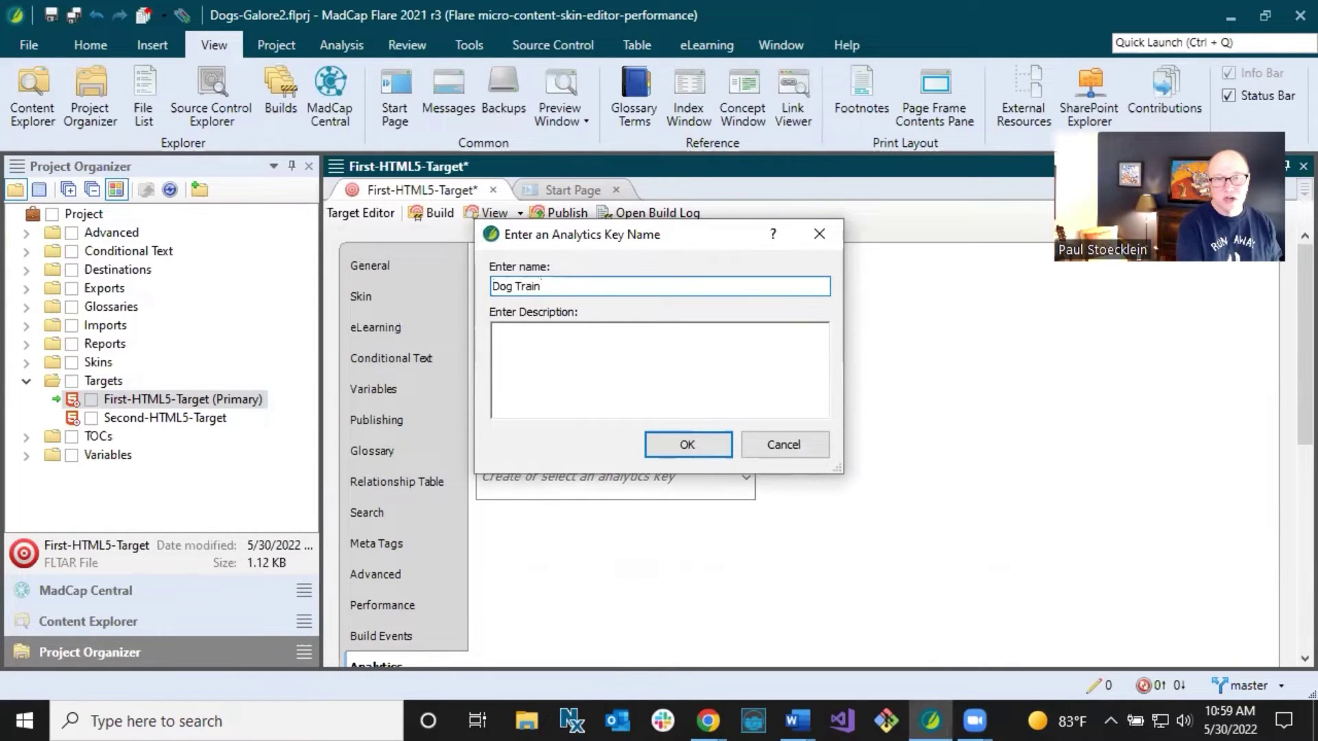
type("ing V1")
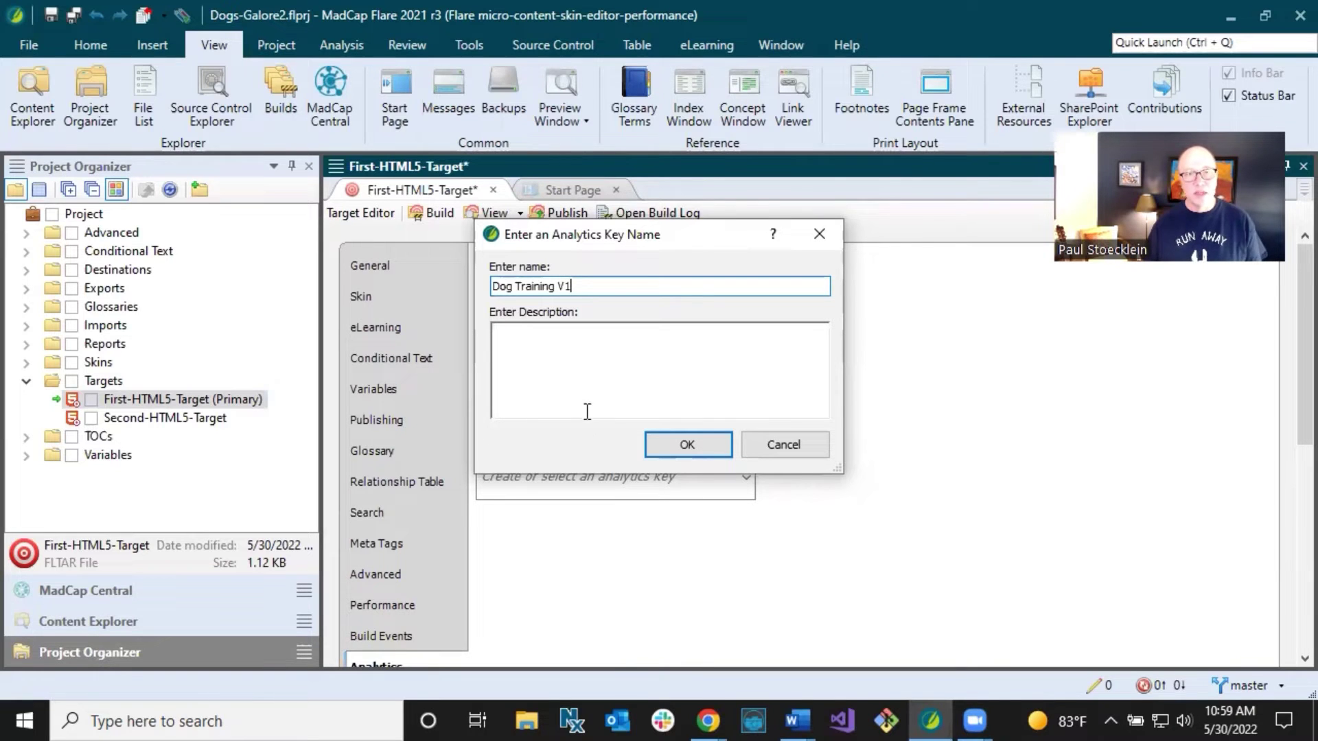
left_click(683, 443)
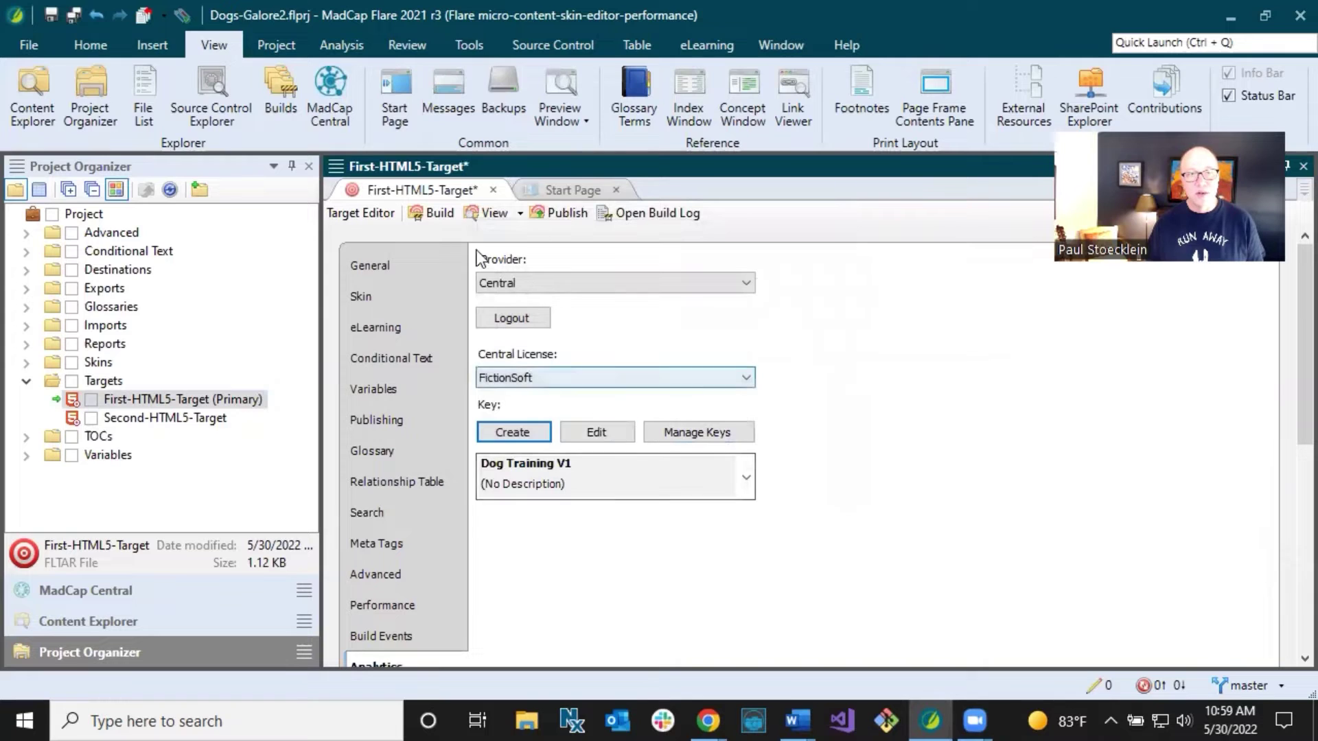
left_click(73, 15)
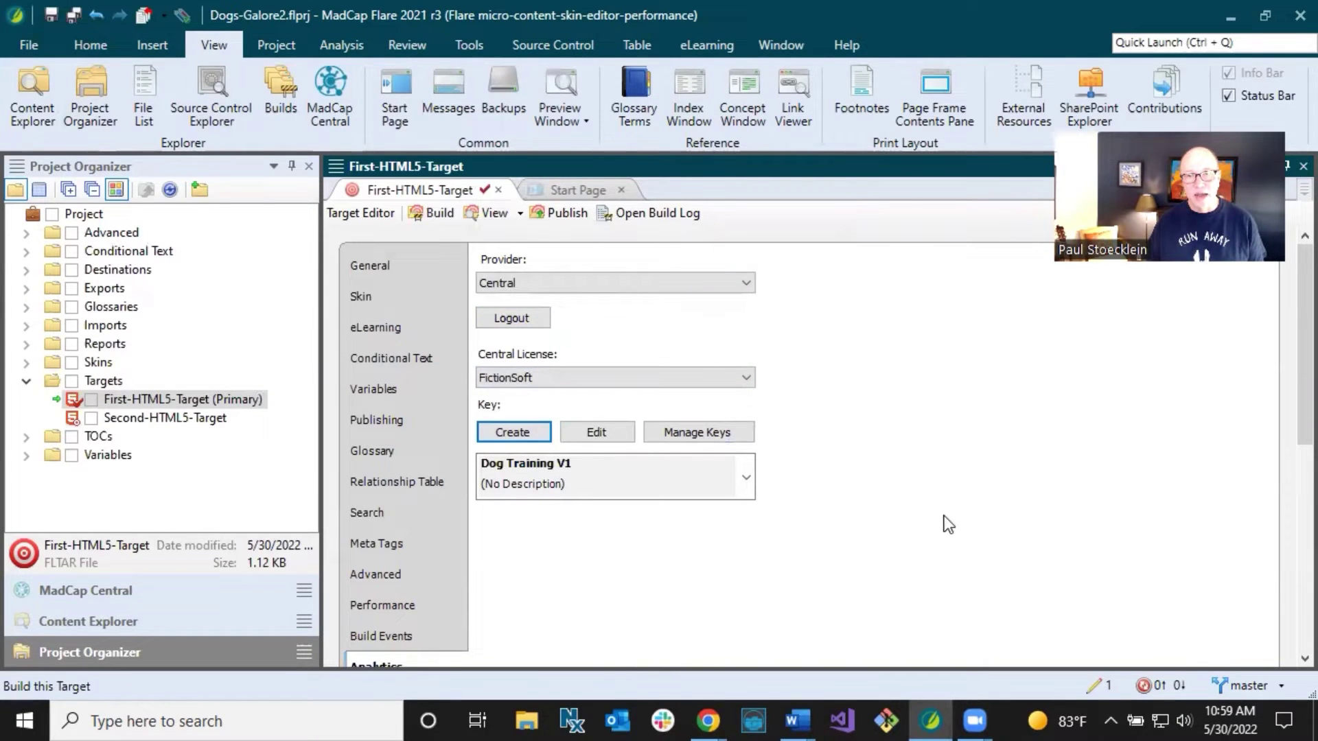
Step: Commit the modified First-HTML5-Target with the message "Push analytics key" and synchronize the master branch with the MadCapCentral remote
left_click(1107, 689)
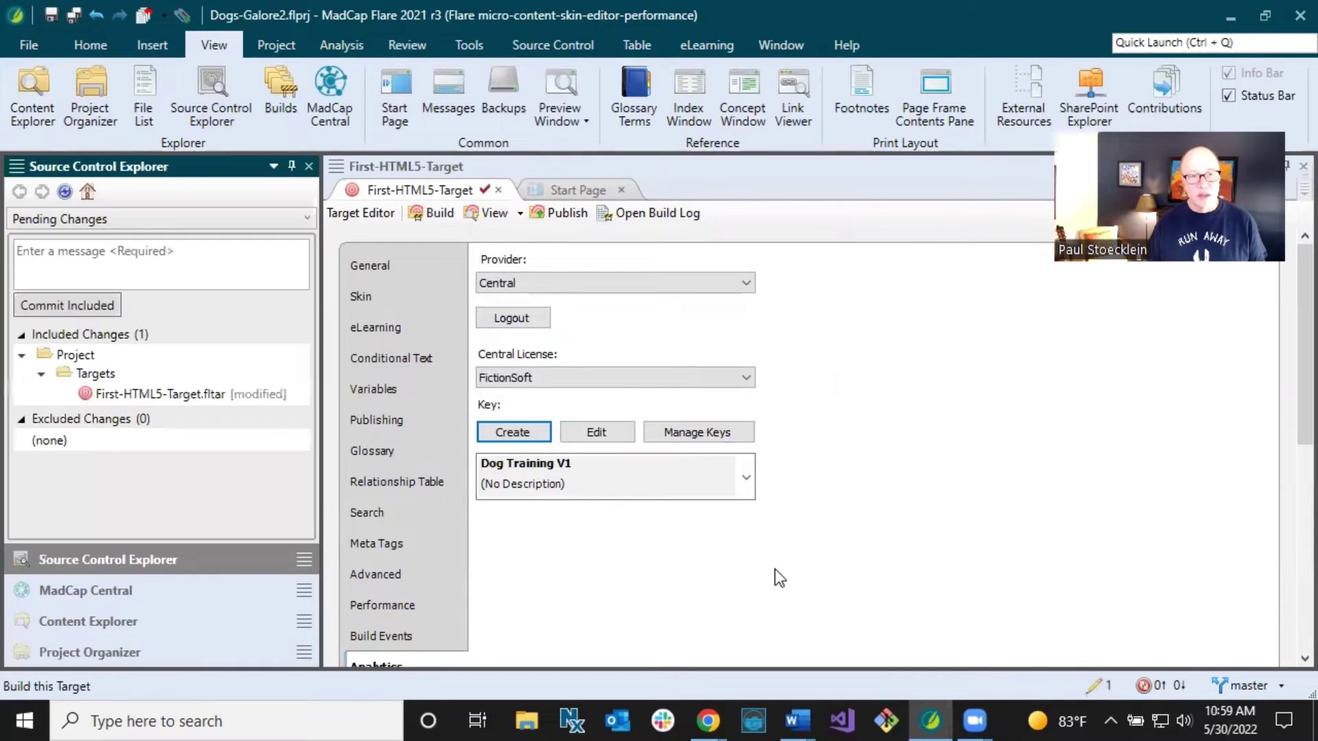
left_click(86, 260)
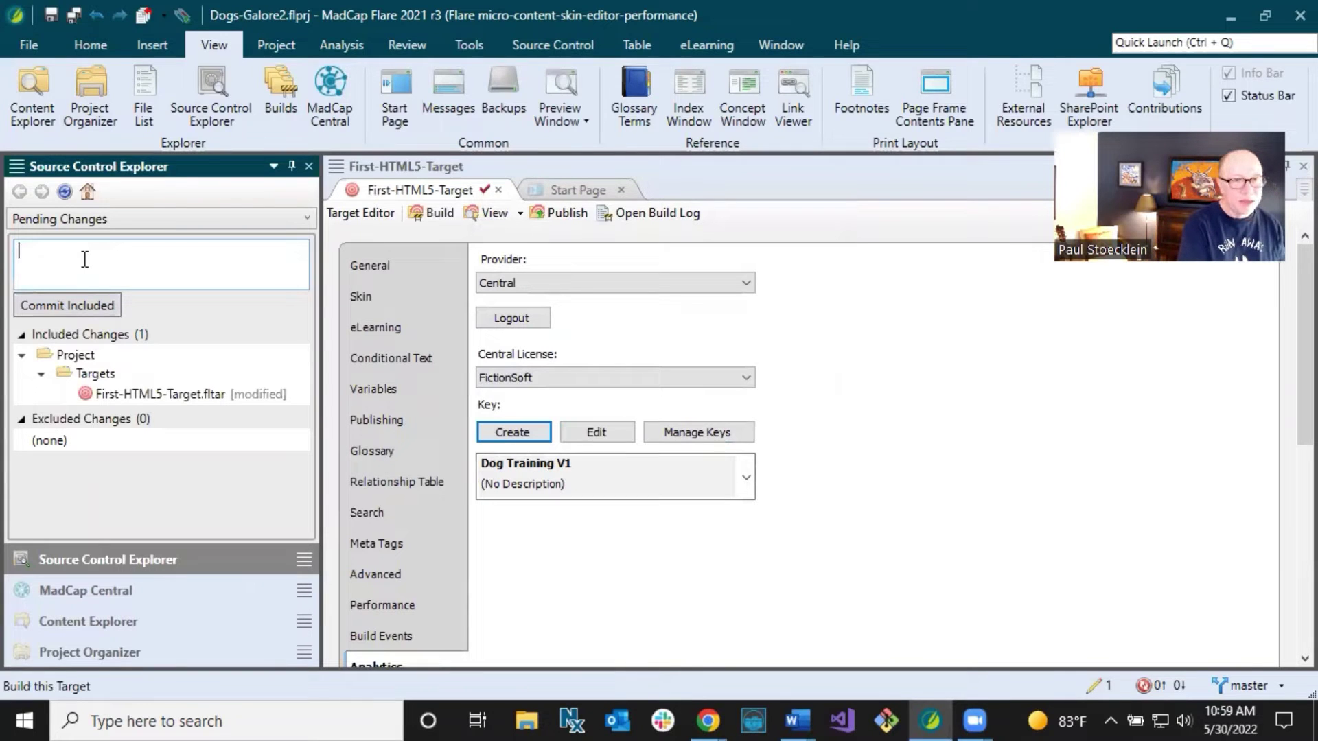
type("Push ")
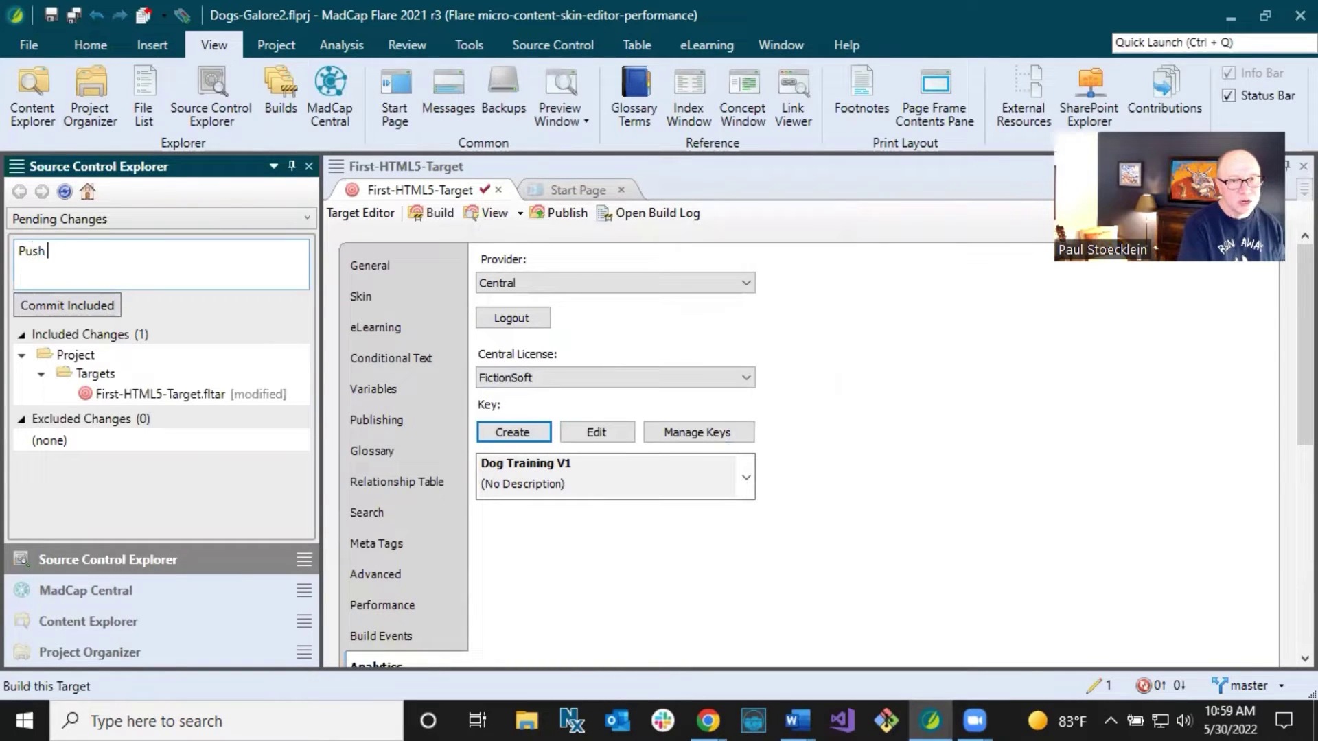
type("analytics key")
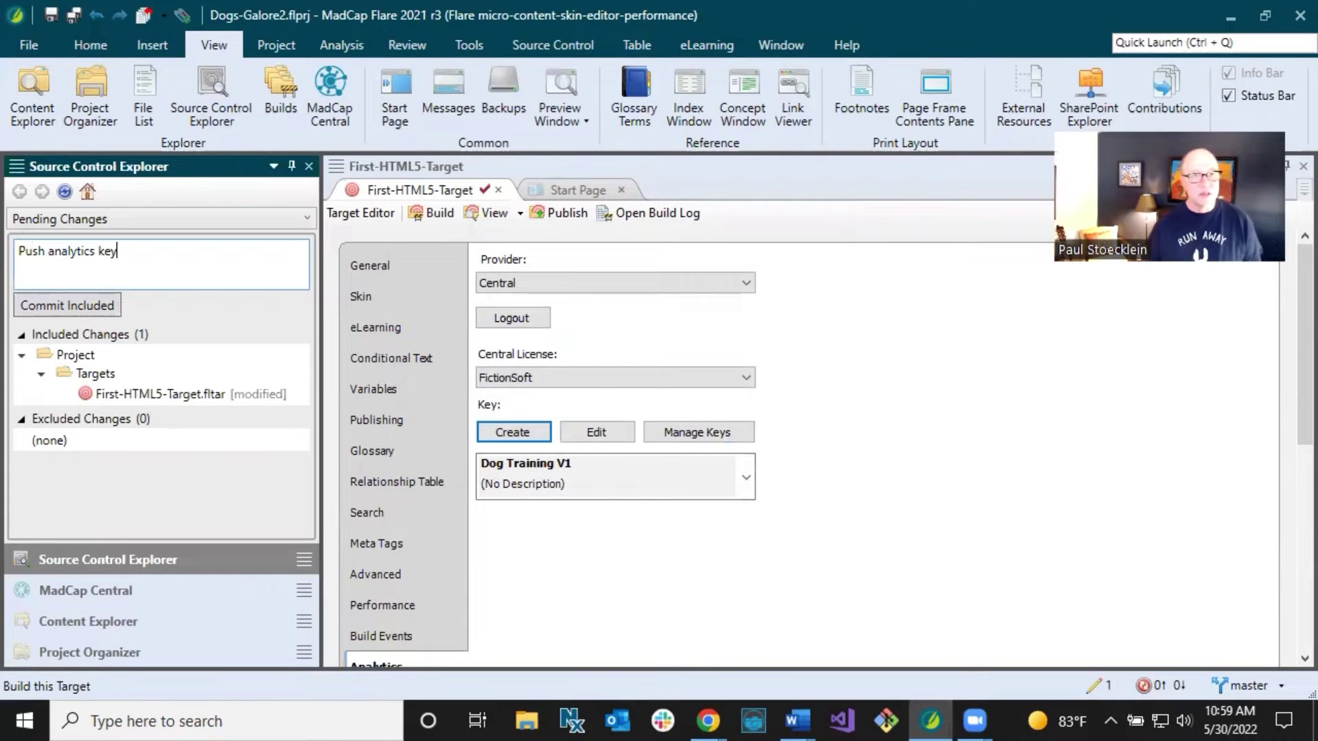
left_click(65, 304)
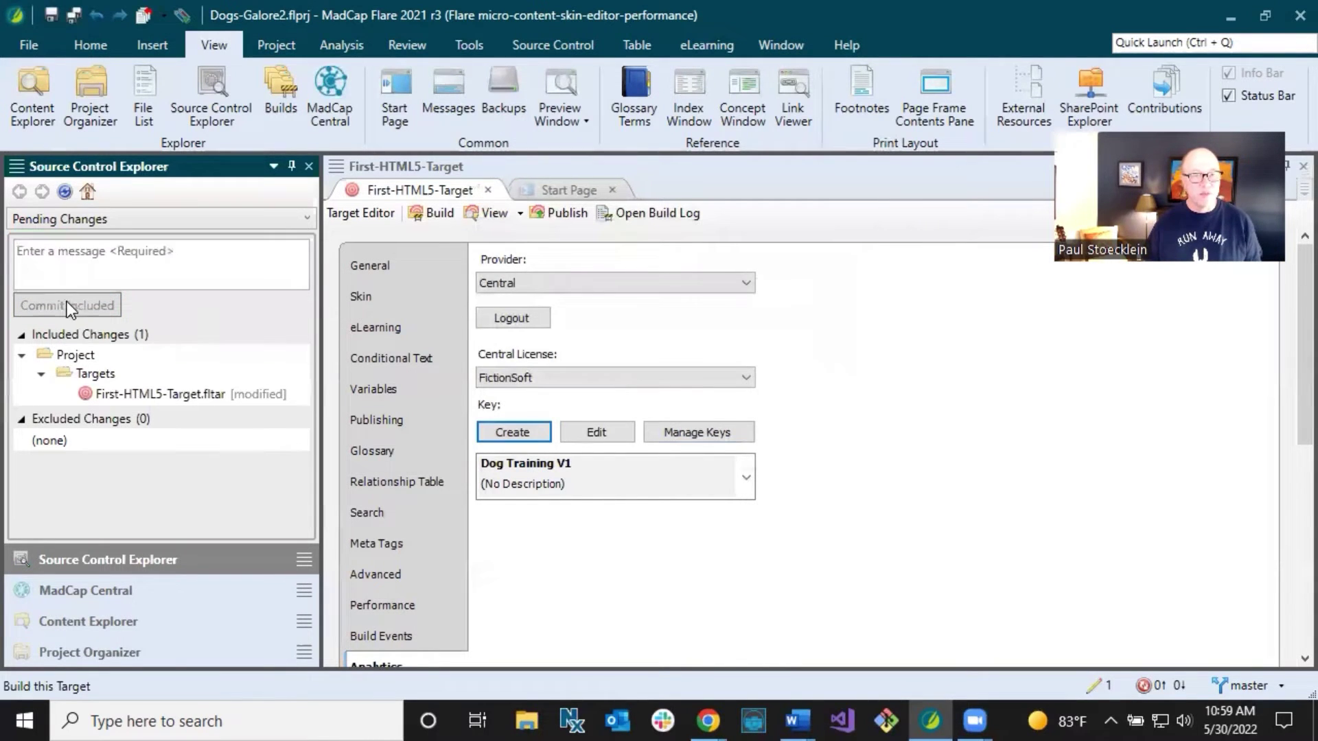
left_click(1156, 682)
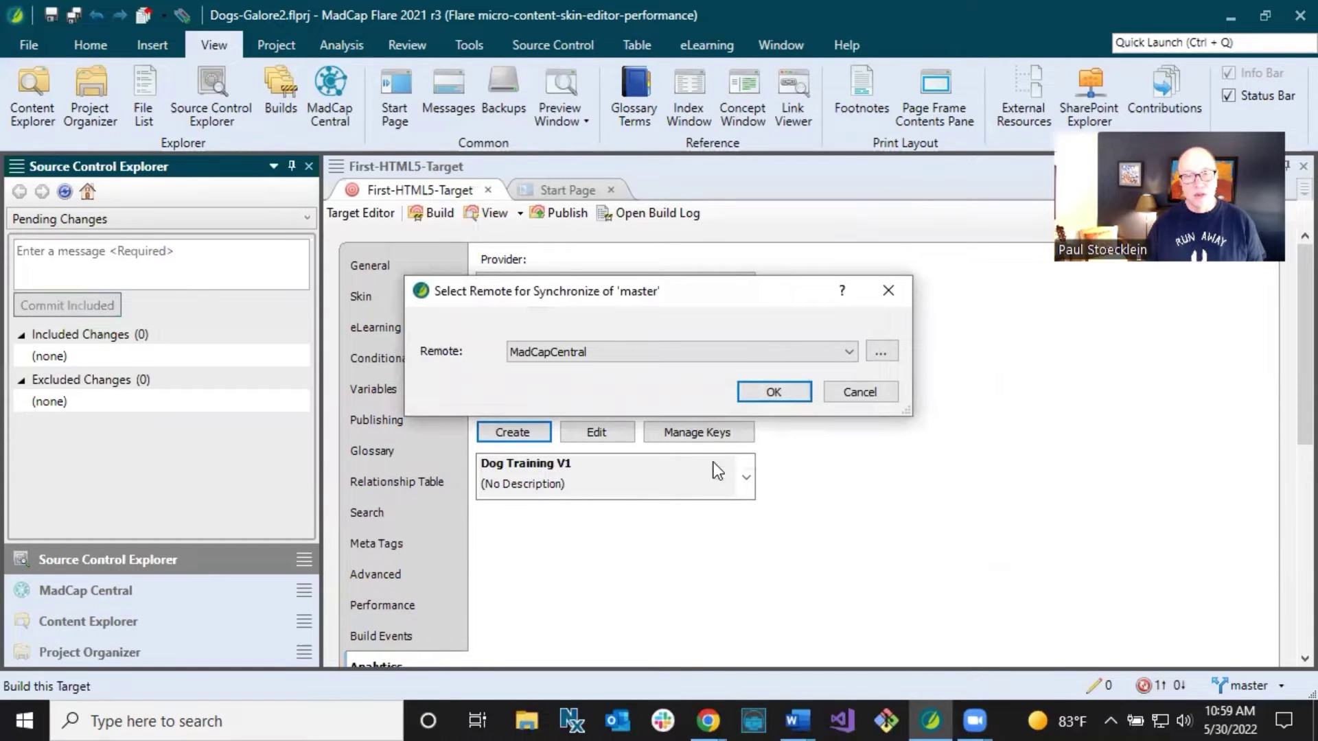
left_click(773, 398)
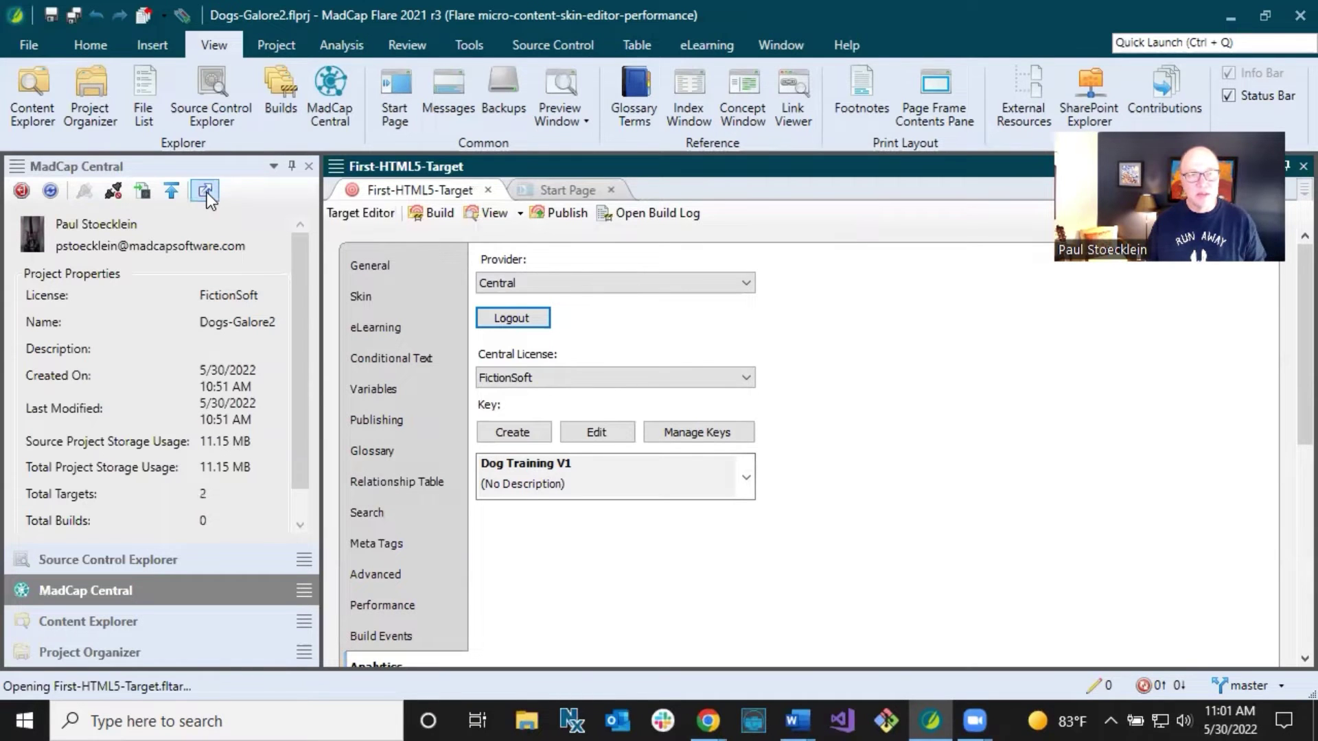
Step: Switch to MadCap Central in Chrome and view the analytics for the Dog Training V1 key, returning to the key list
left_click(707, 720)
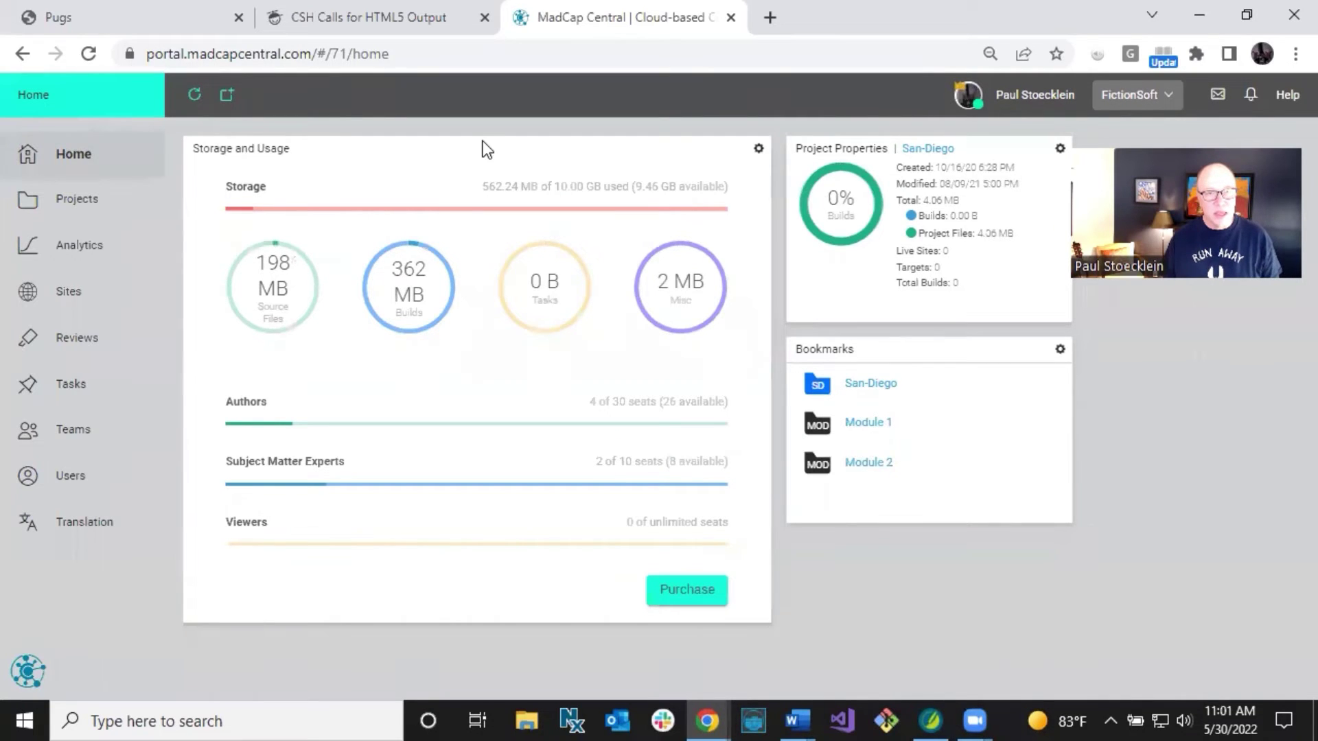
left_click(83, 248)
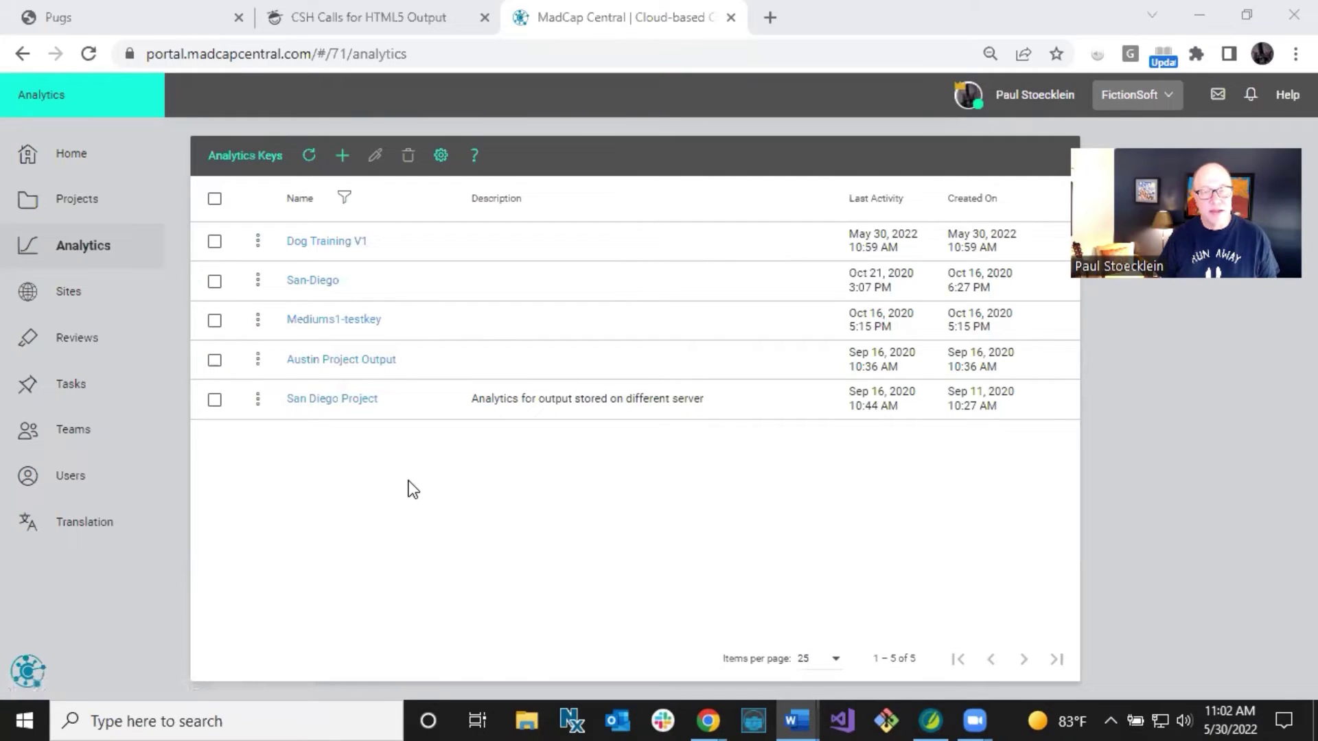
left_click(343, 244)
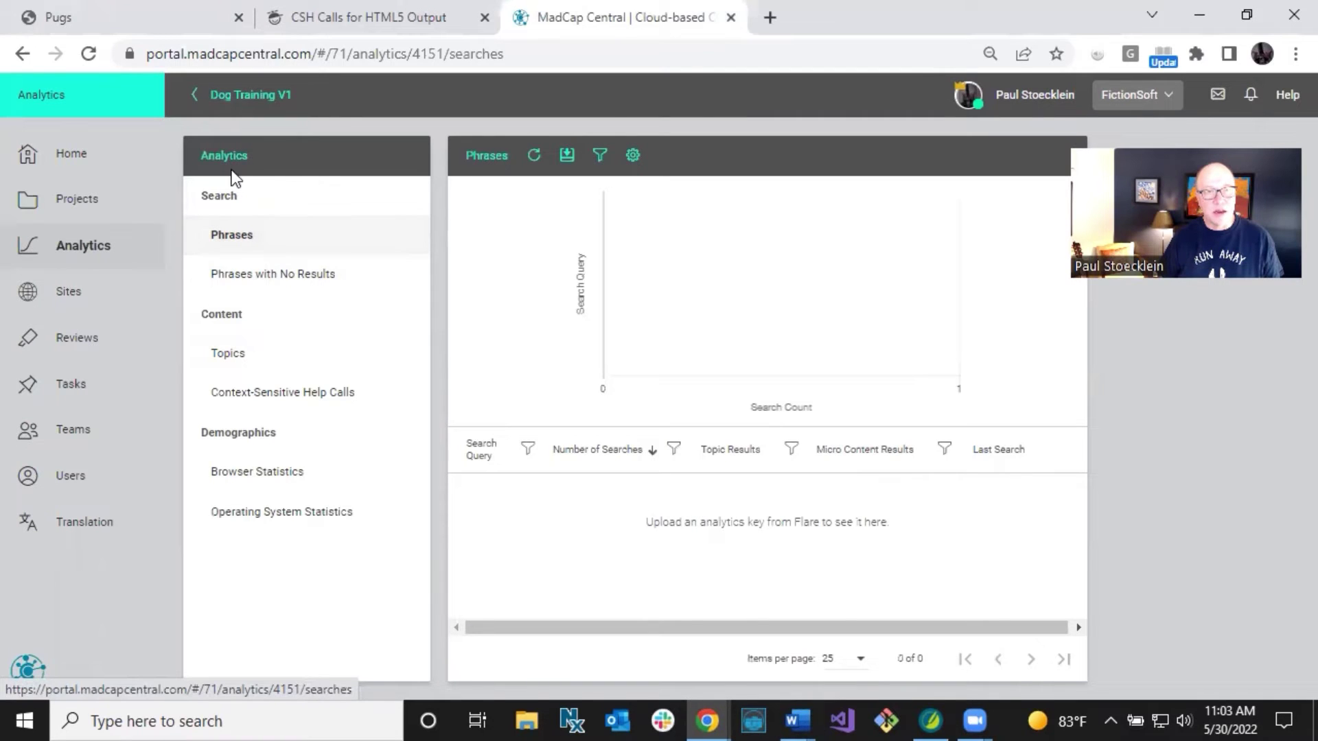
left_click(195, 95)
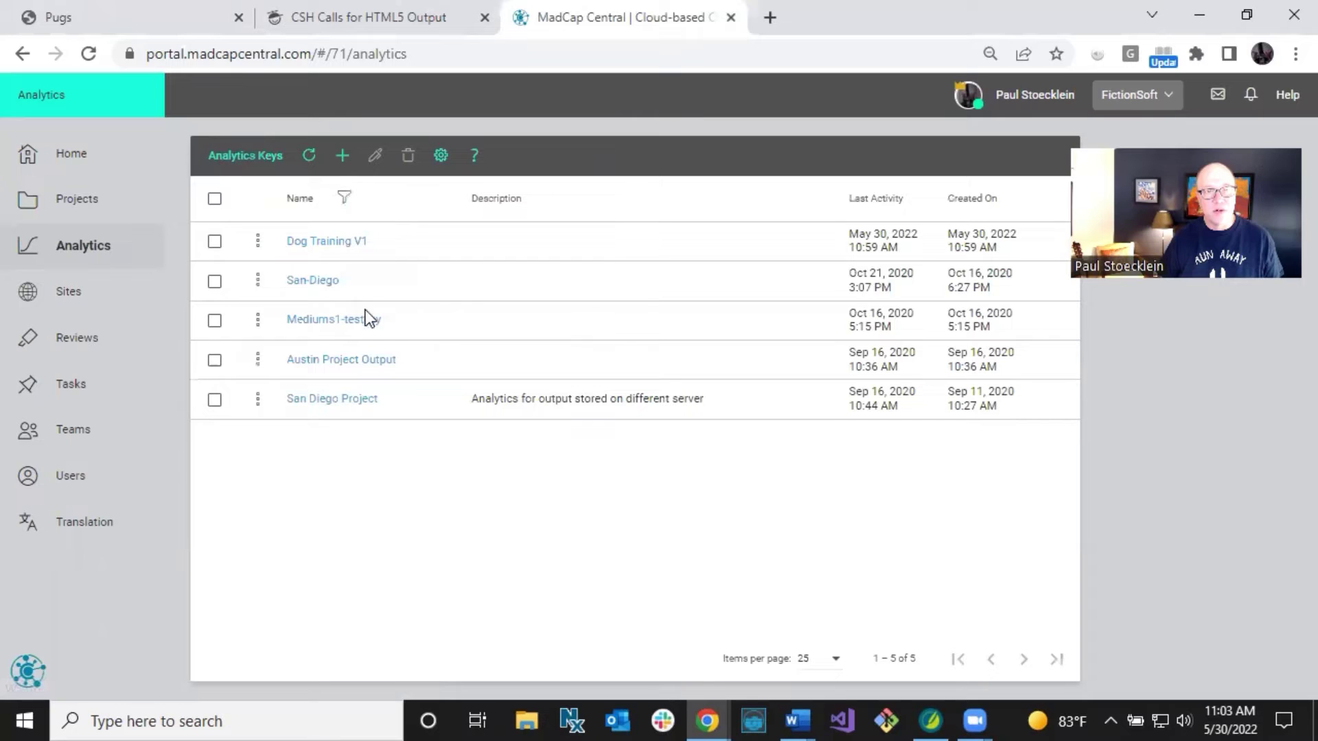
Step: Compare the search phrase analytics of the Austin Project Output and San-Diego keys, returning to the key list
left_click(324, 357)
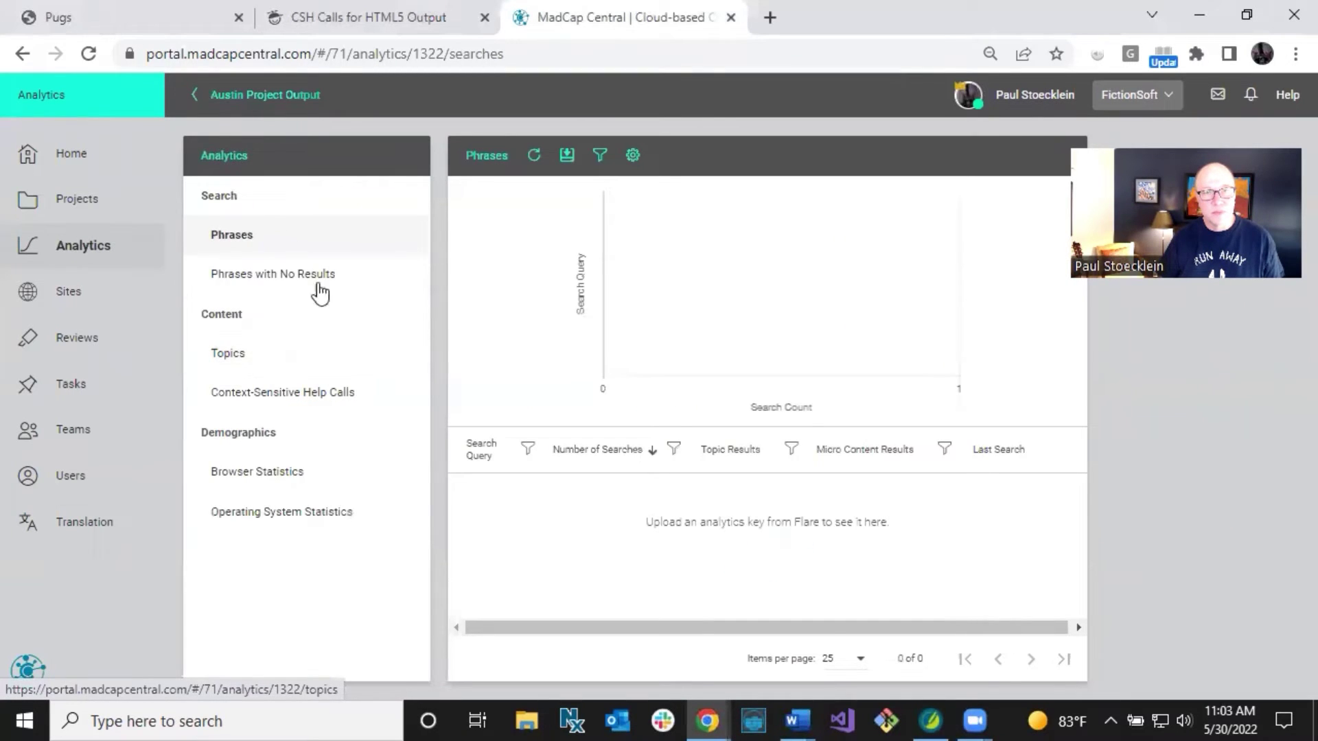
left_click(192, 95)
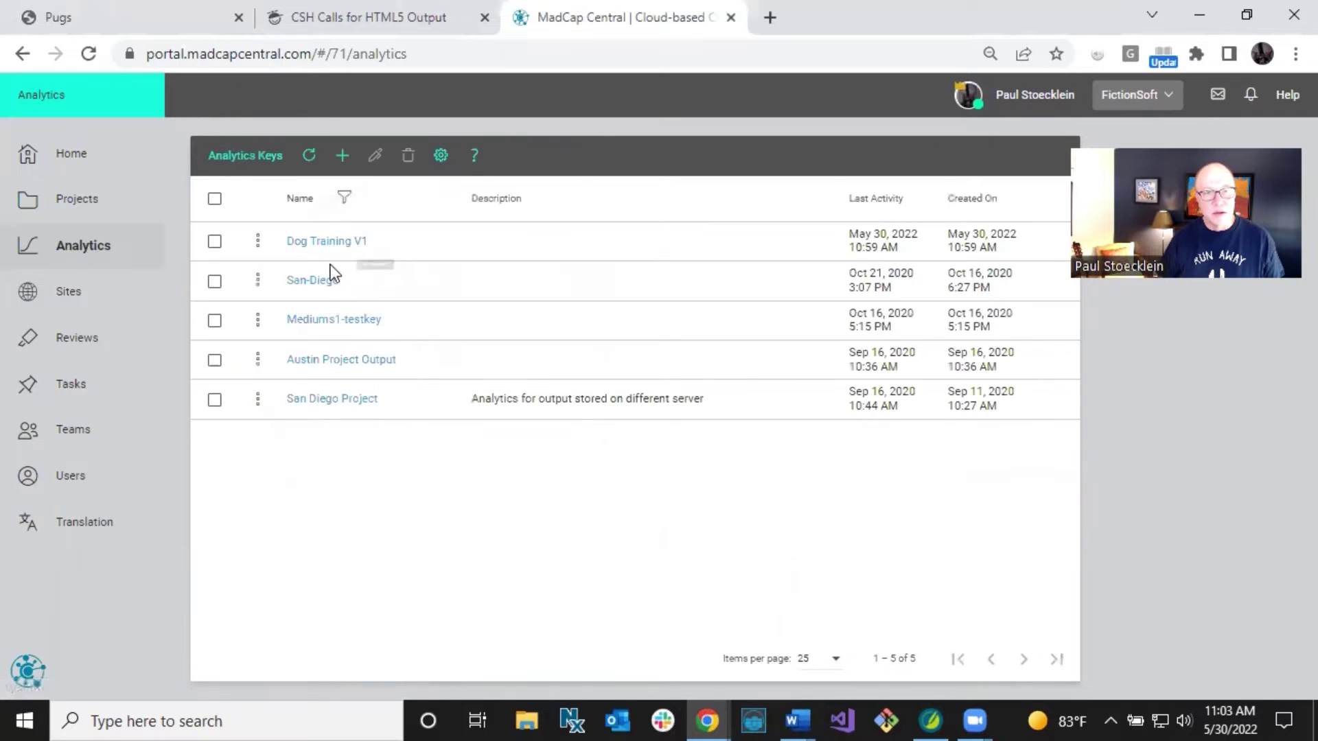
left_click(328, 288)
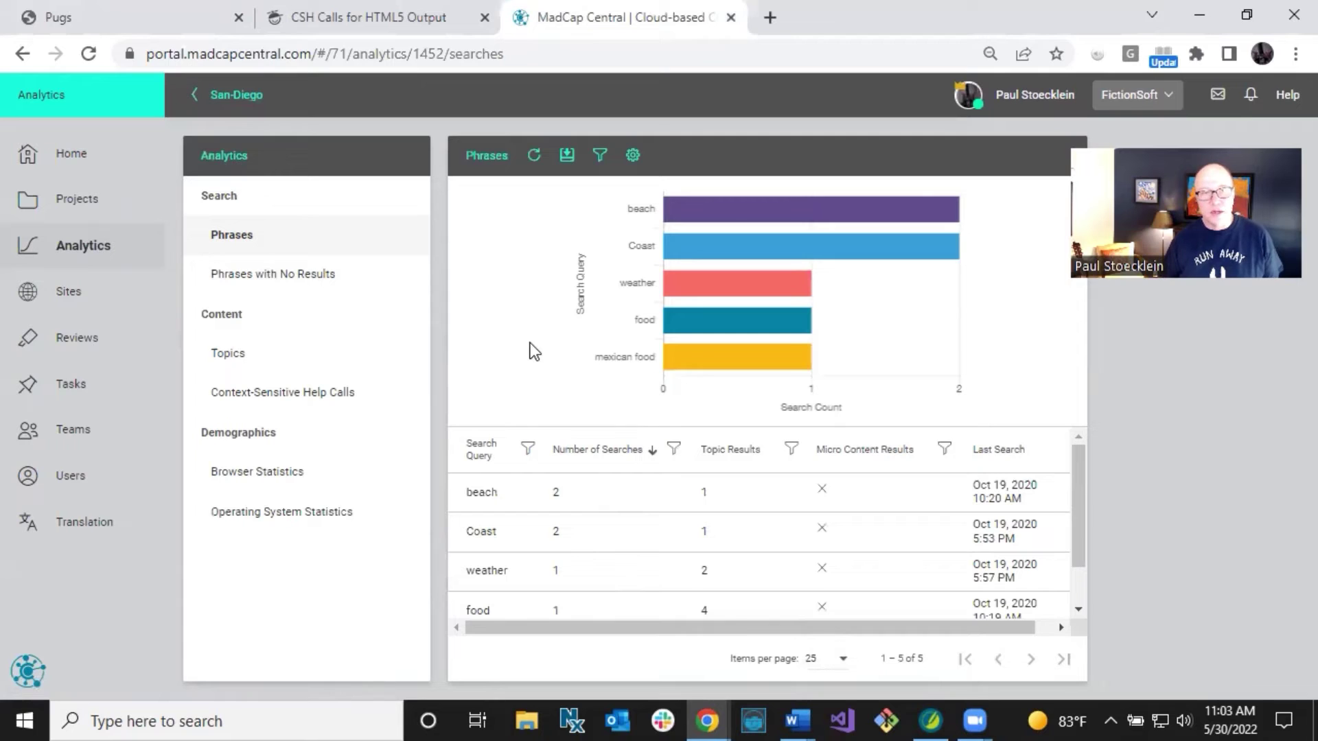
left_click(195, 96)
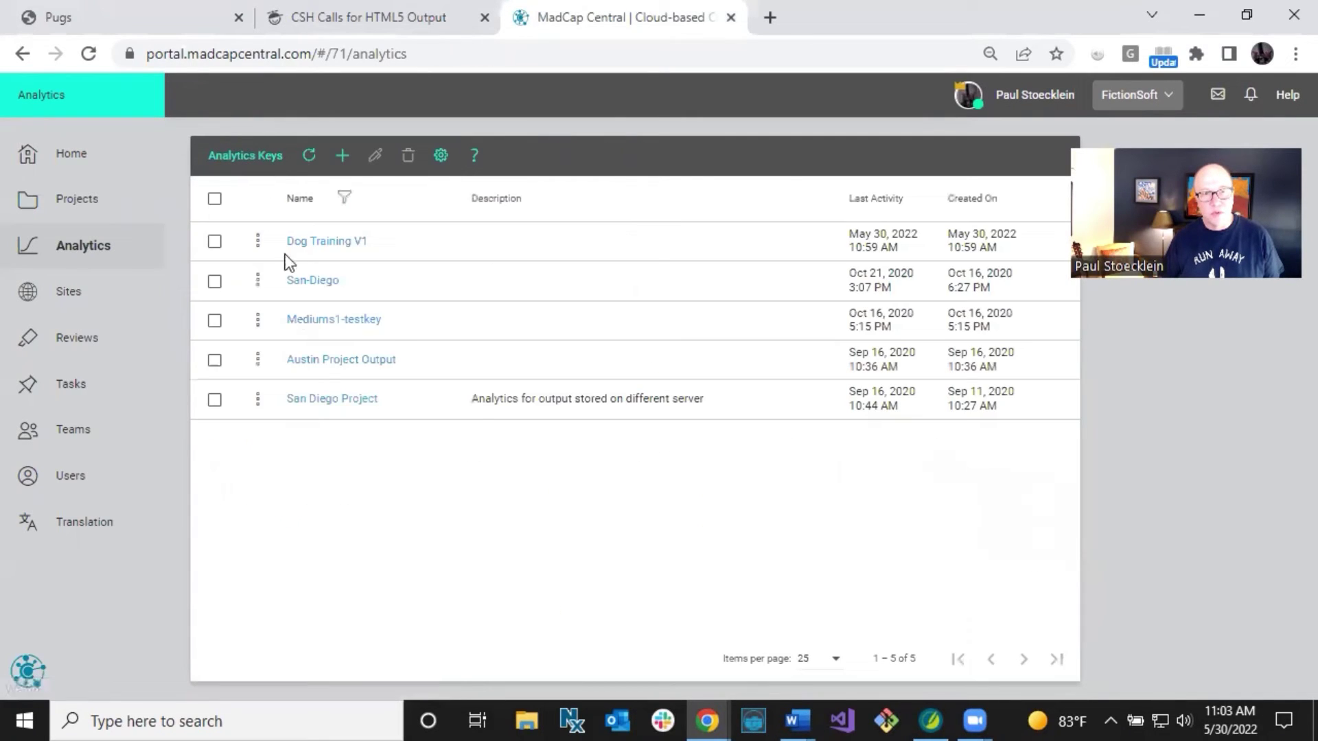
Step: Open the San Diego Project key's analytics and filter its search phrases by "Doesn't have Micro Content"
left_click(317, 401)
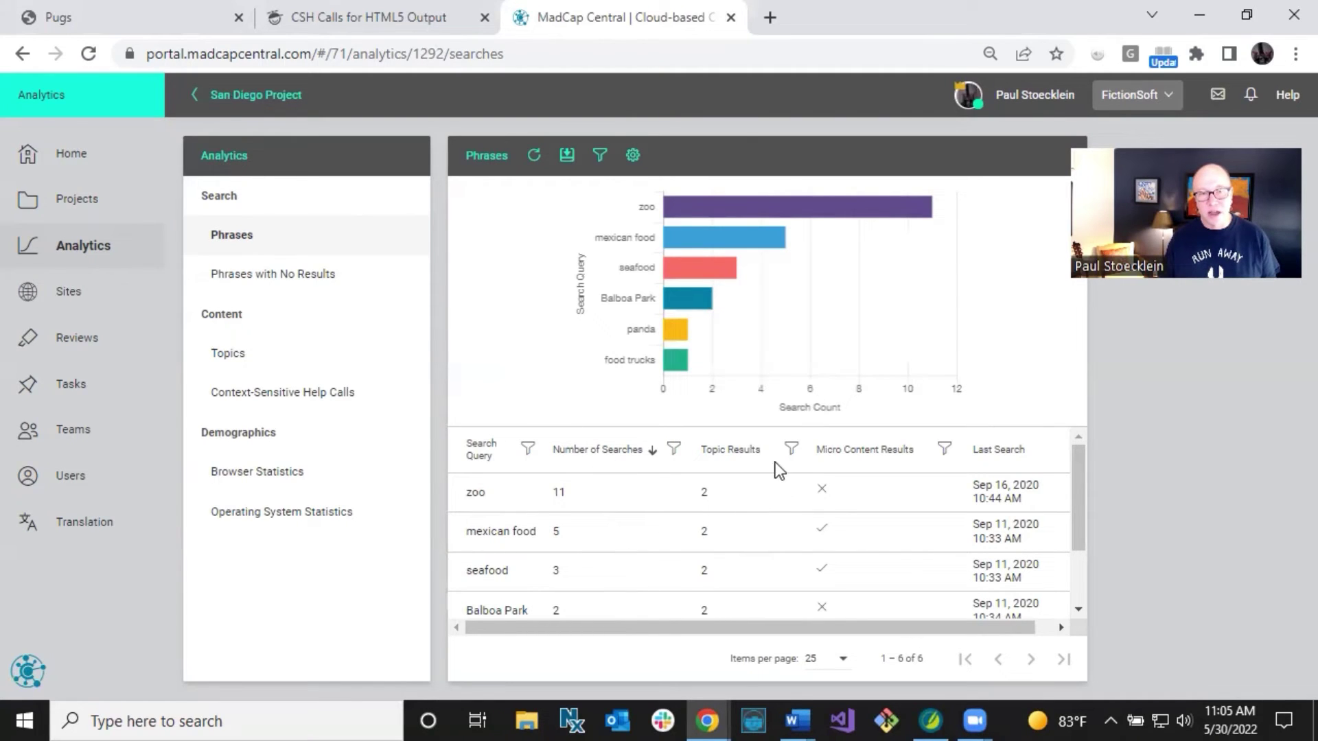
left_click(850, 455)
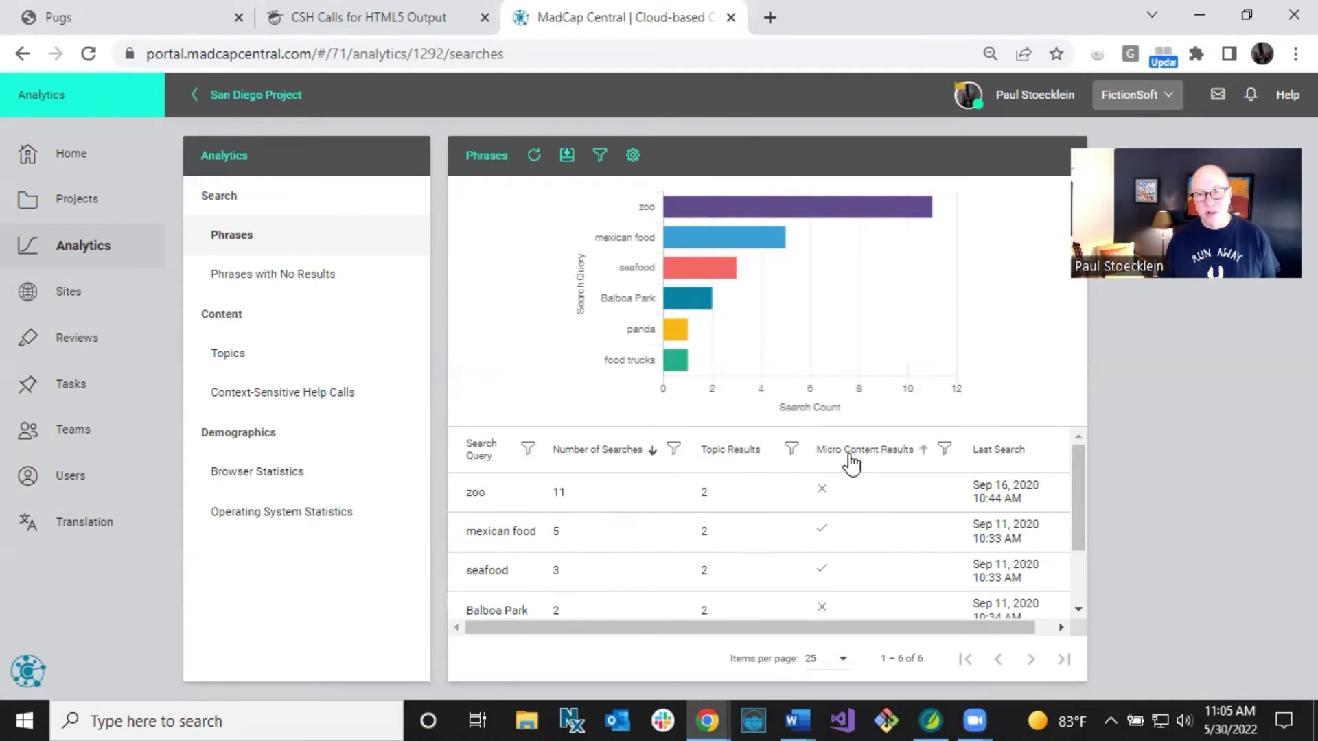
mouse_move(830, 492)
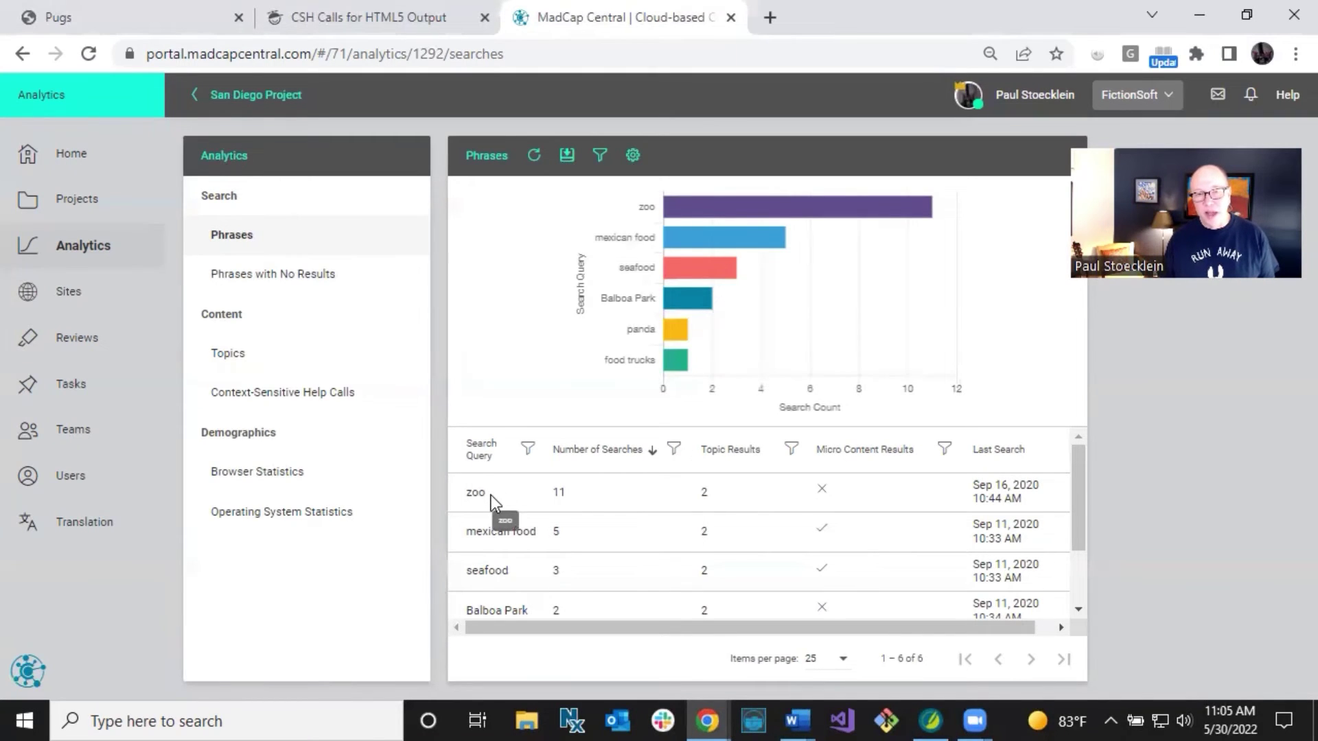
left_click(944, 451)
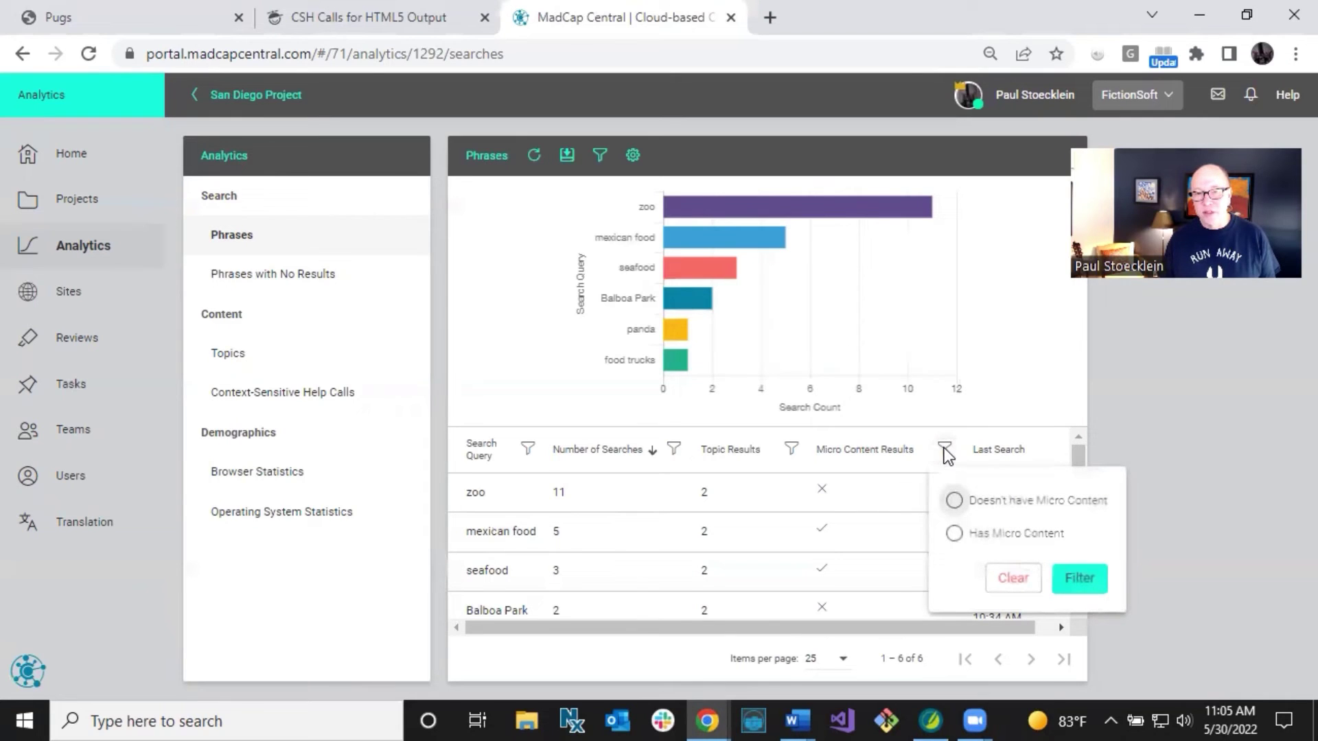
left_click(954, 500)
left_click(1078, 580)
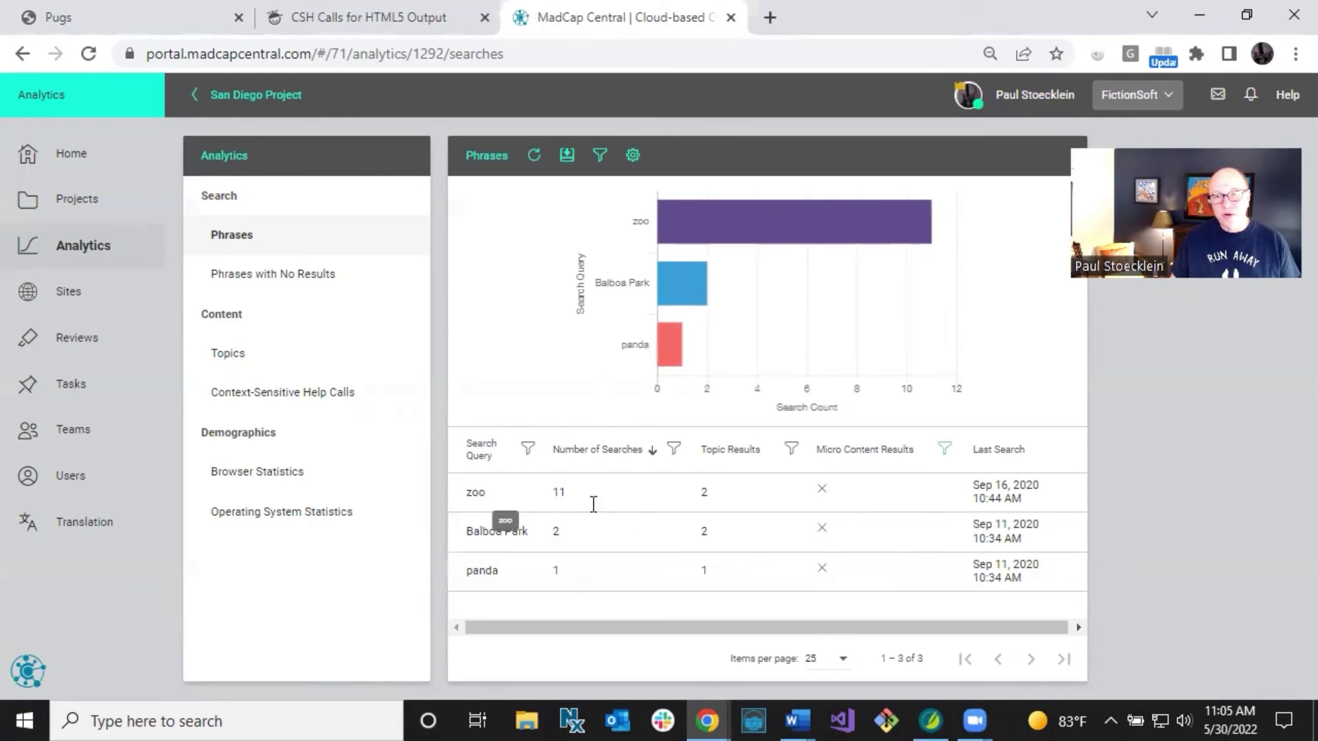
Step: Clear the Micro Content Results filter from the San Diego Project search phrases
left_click(945, 449)
left_click(1013, 580)
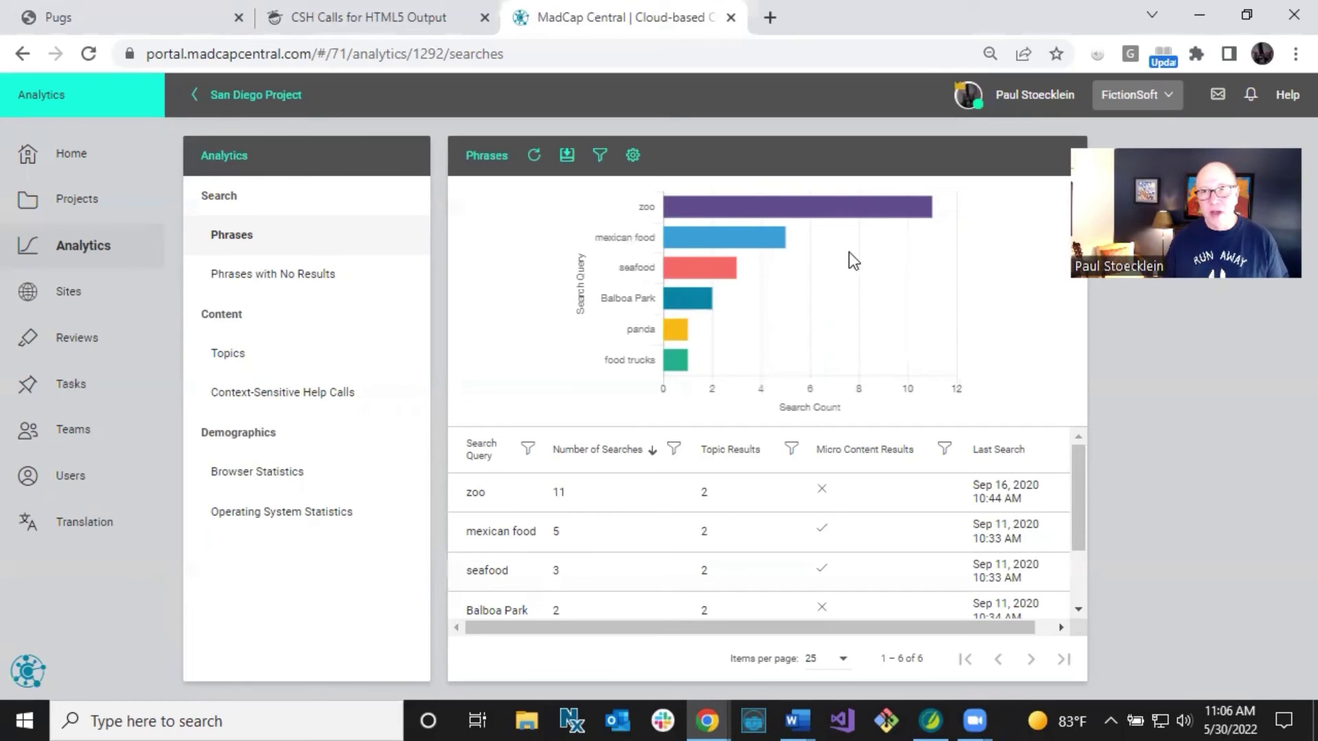
Step: Open the Flare 2021 r3 key's analytics under the MadCap Software license and review its most frequent search phrases
left_click(1166, 100)
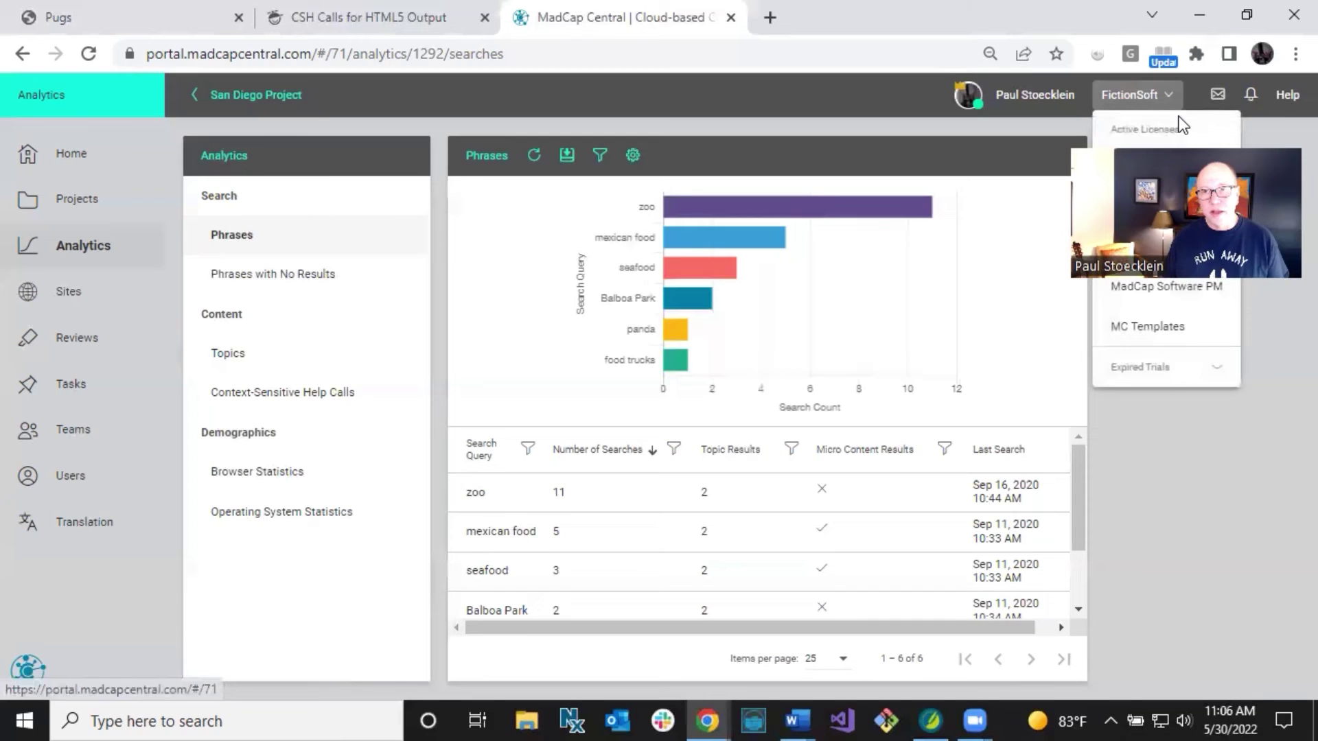
left_click(1157, 247)
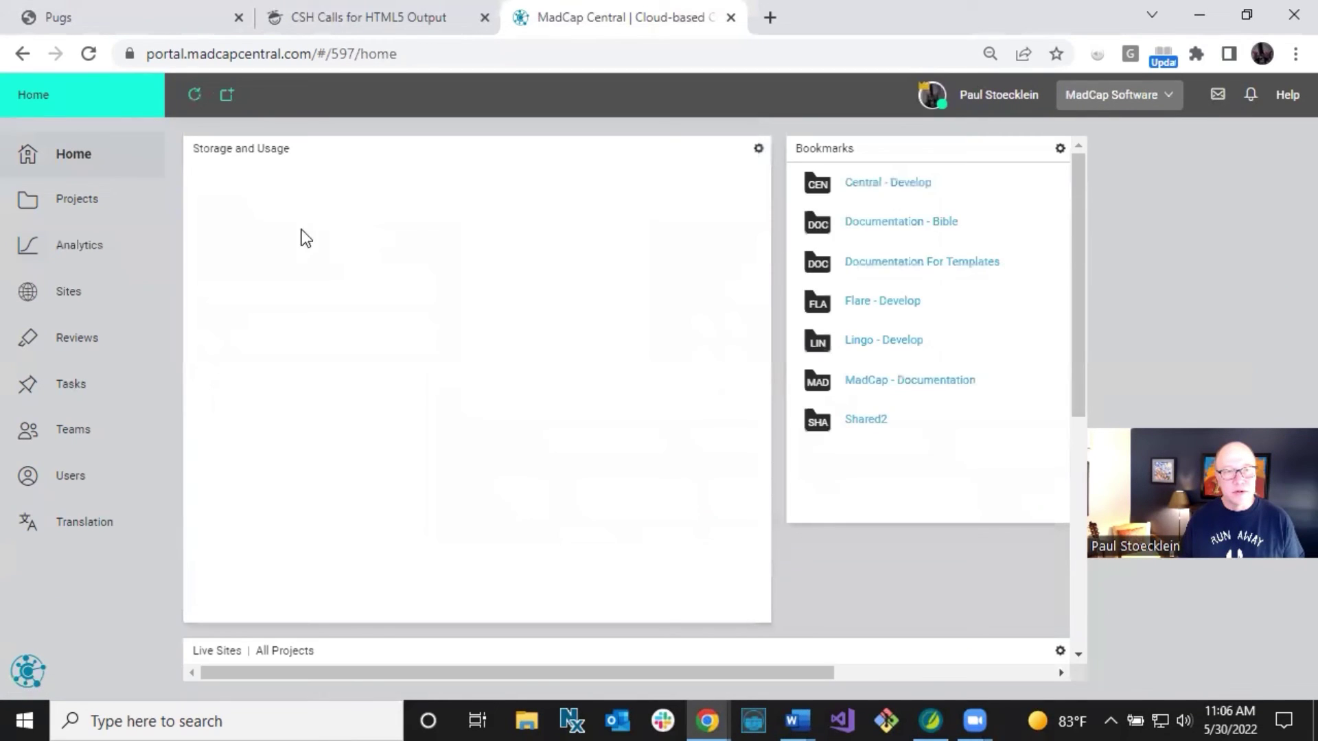
left_click(55, 246)
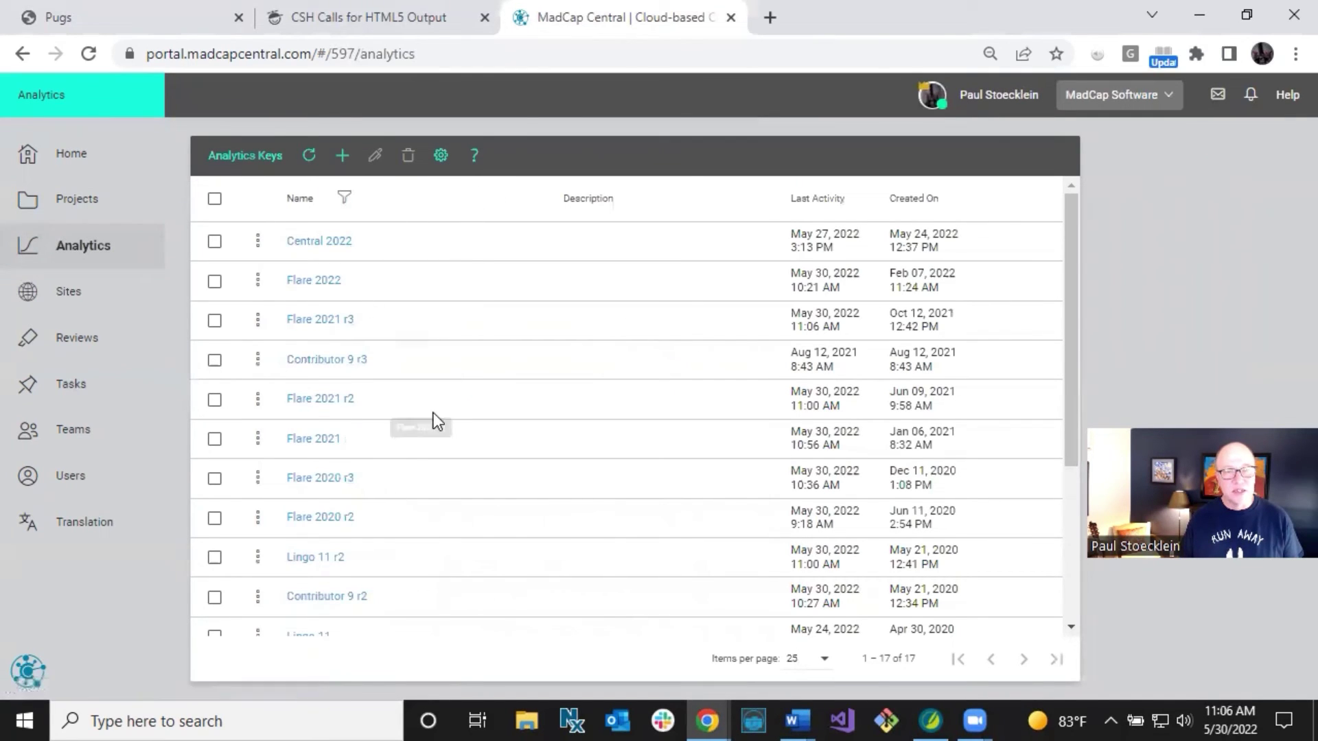
left_click(316, 321)
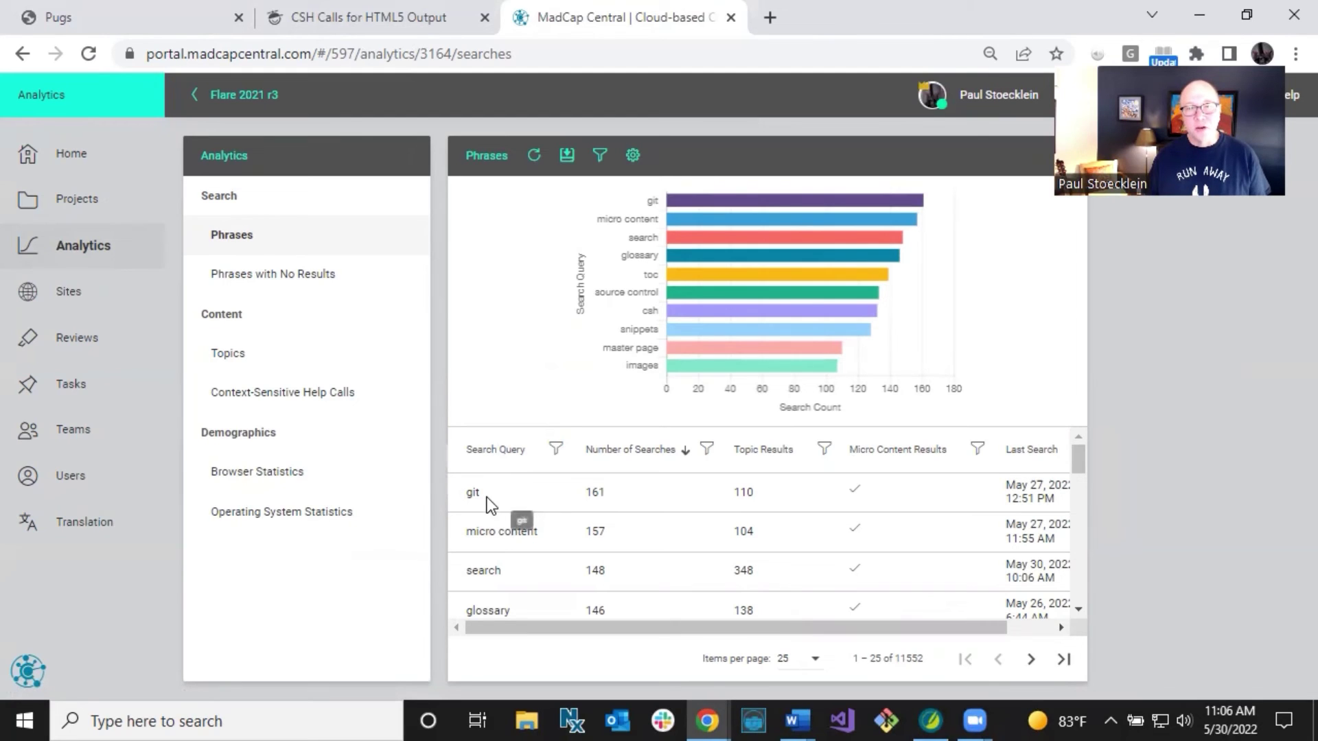
scroll(504, 577, "down", 2)
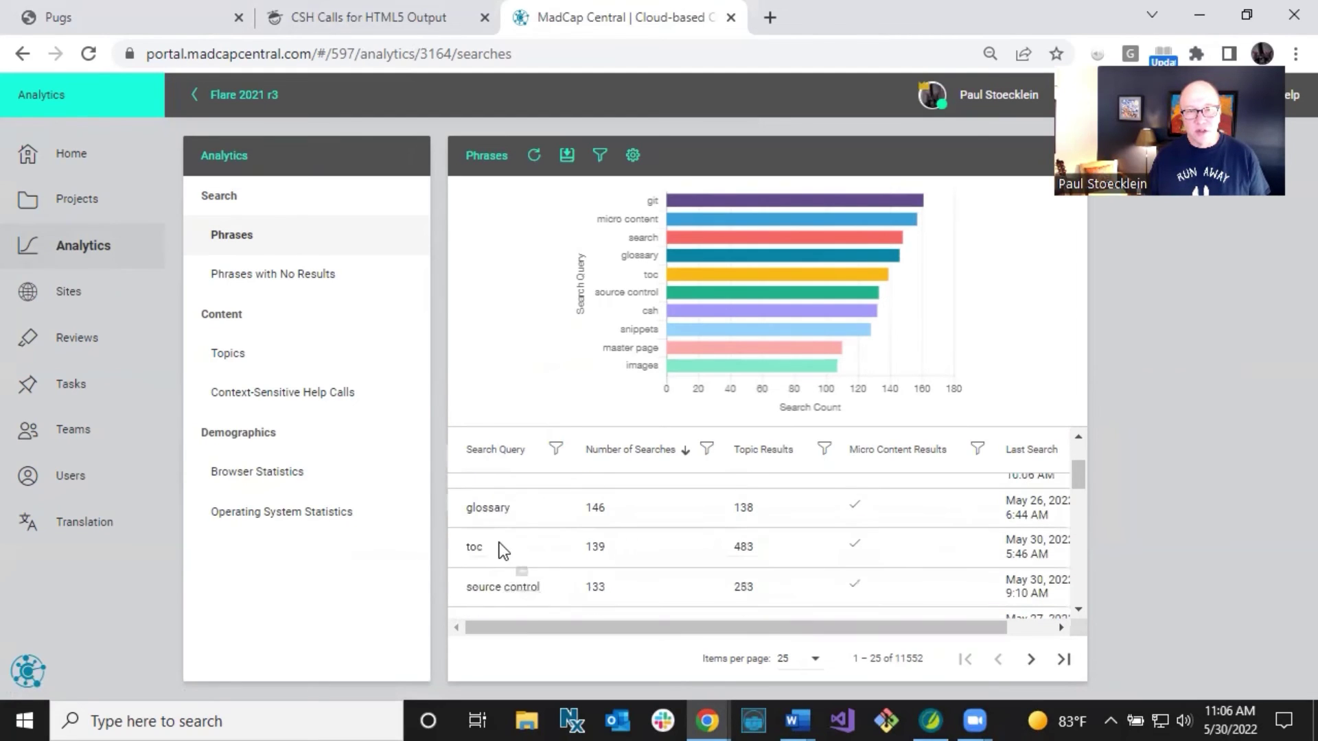
scroll(521, 572, "down", 1)
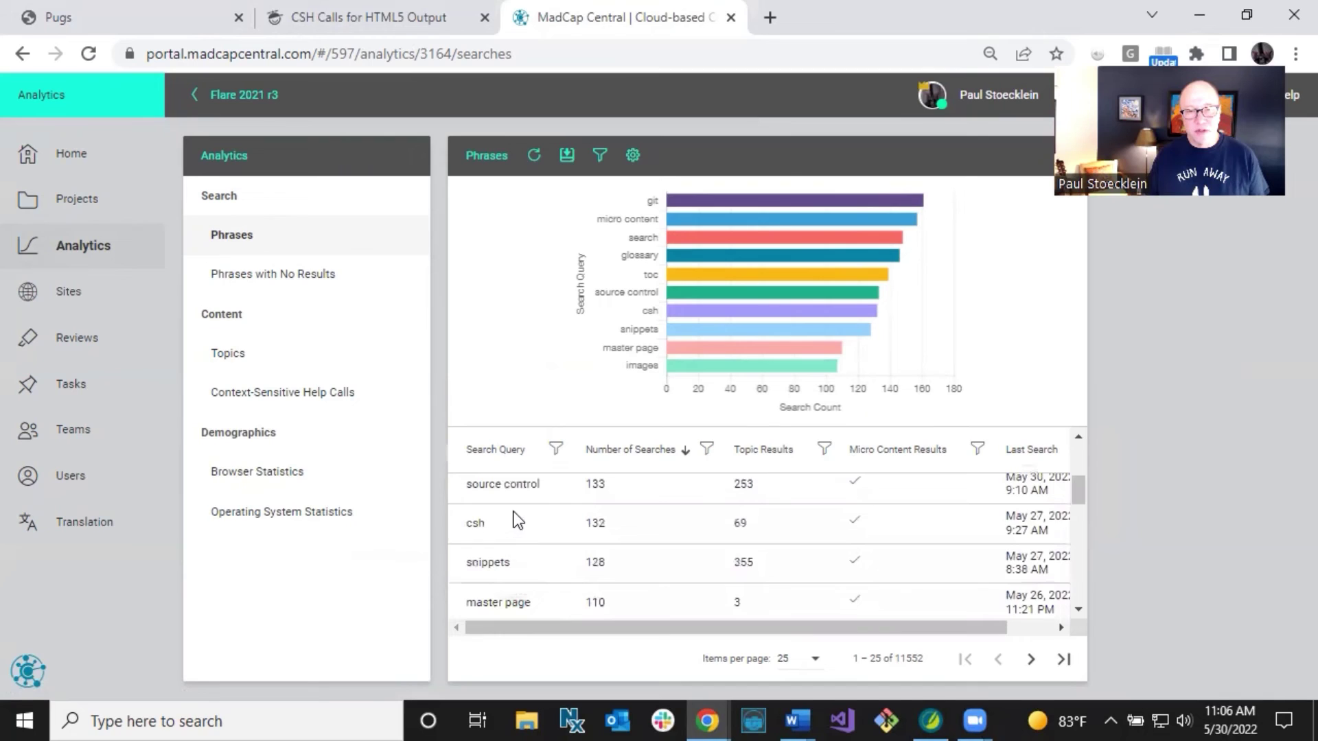
scroll(513, 512, "up", 3)
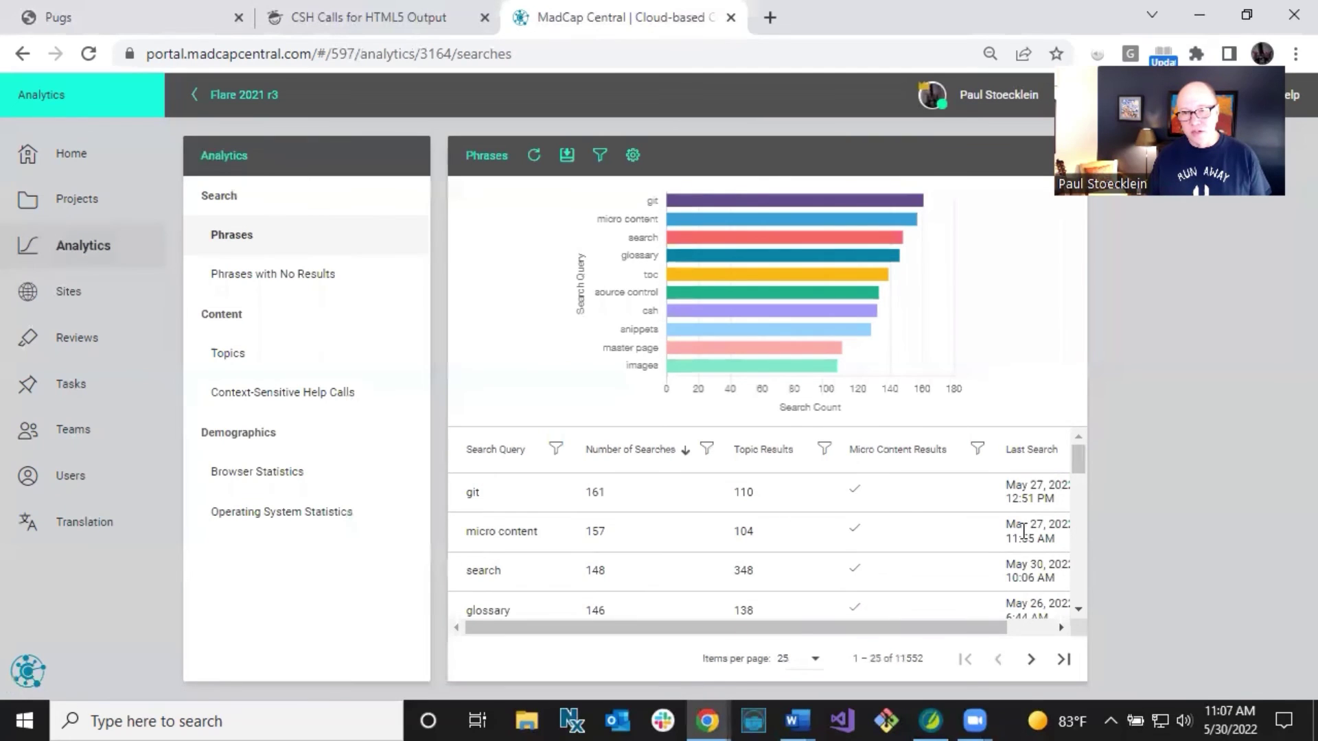
mouse_move(1085, 463)
left_mouse_down()
mouse_move(1080, 586)
mouse_move(1075, 456)
left_mouse_up()
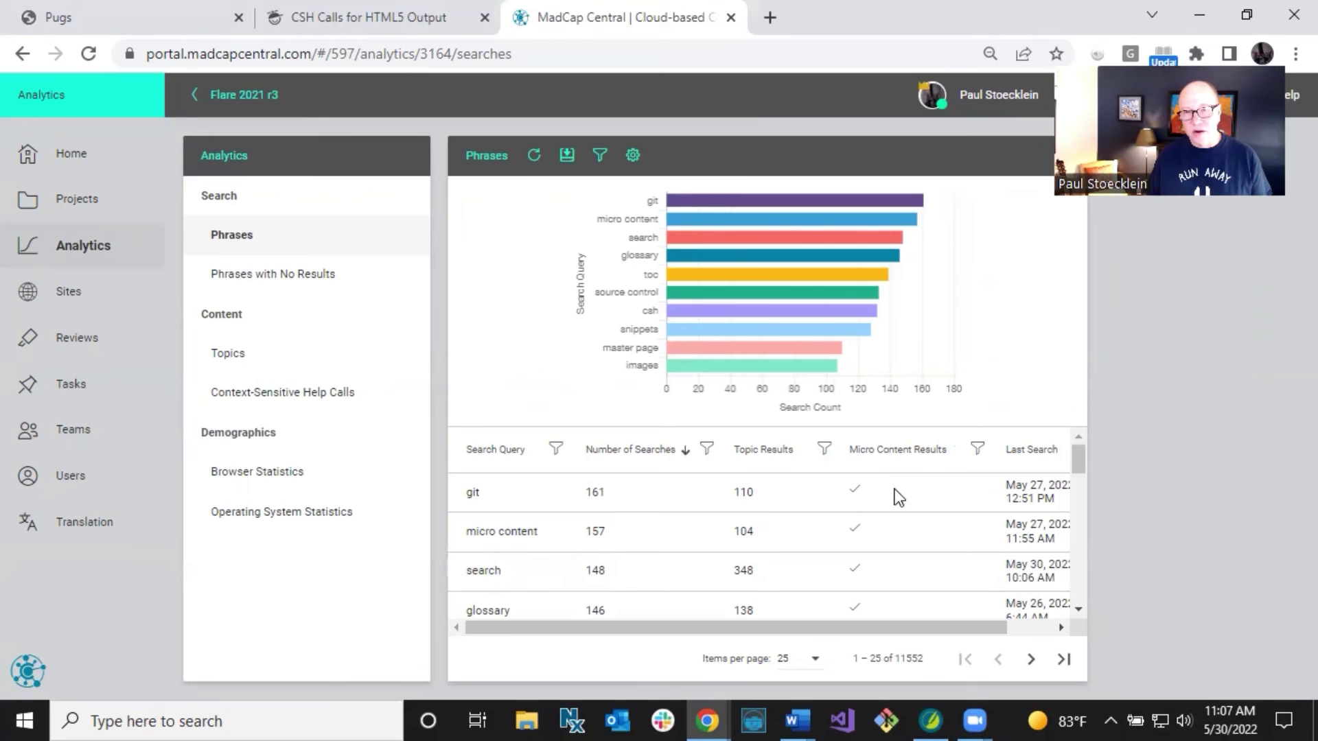
left_click_drag(1076, 460, 1061, 435)
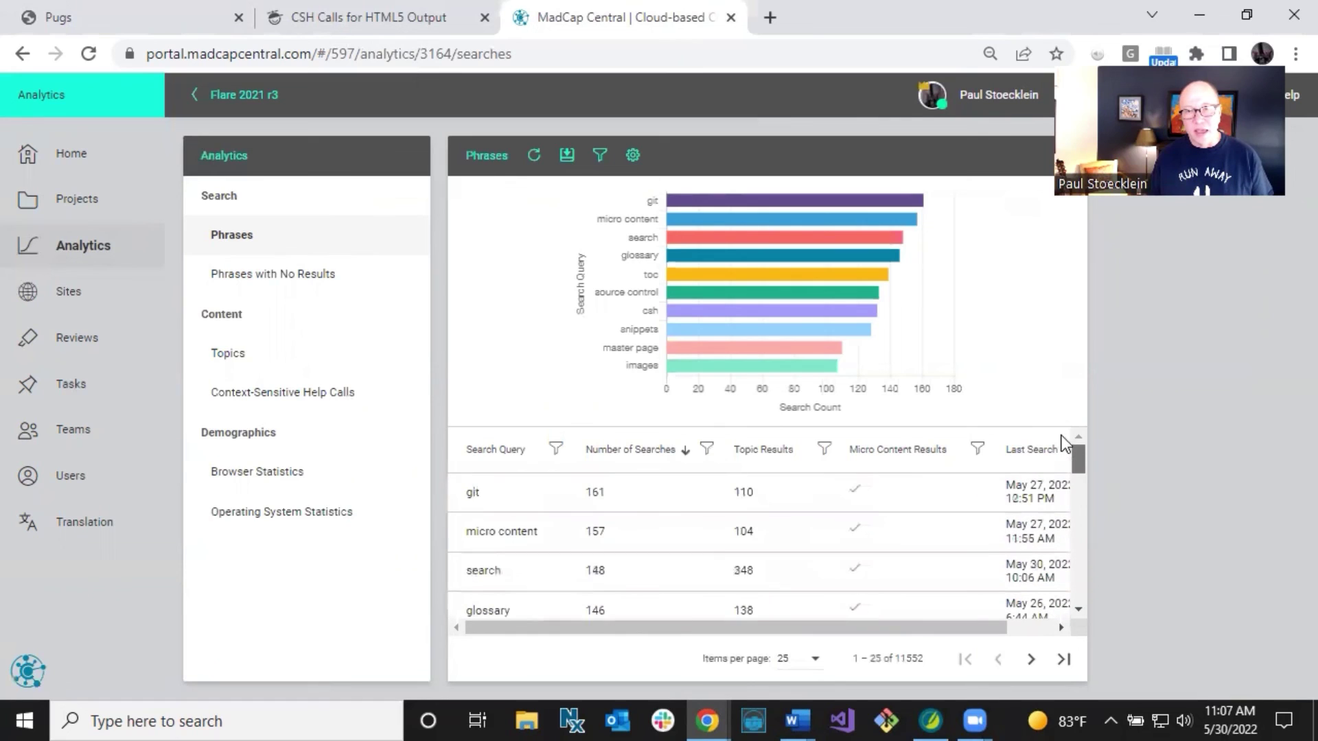
Step: Filter the Flare 2021 r3 search phrases by "Doesn't have Micro Content" and check the top phrase's micro content indicator
left_click(979, 448)
left_click(992, 501)
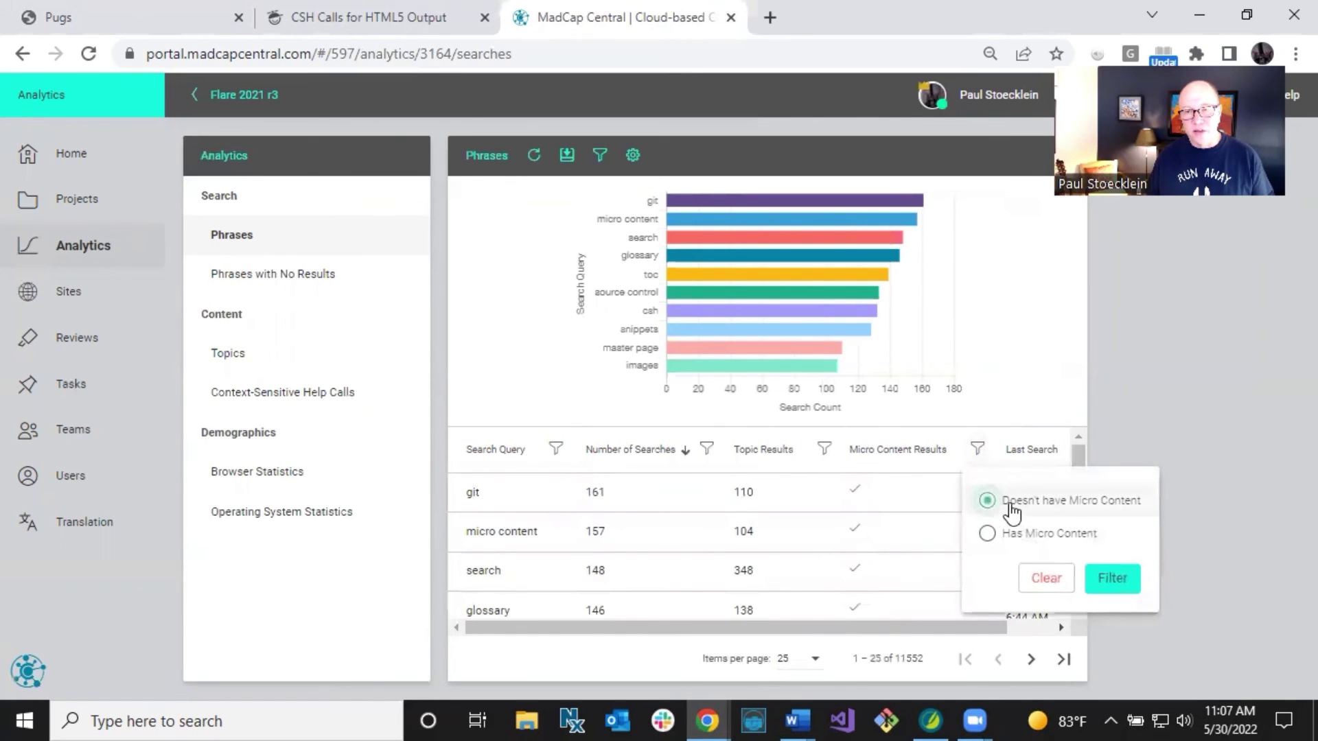
left_click(1110, 582)
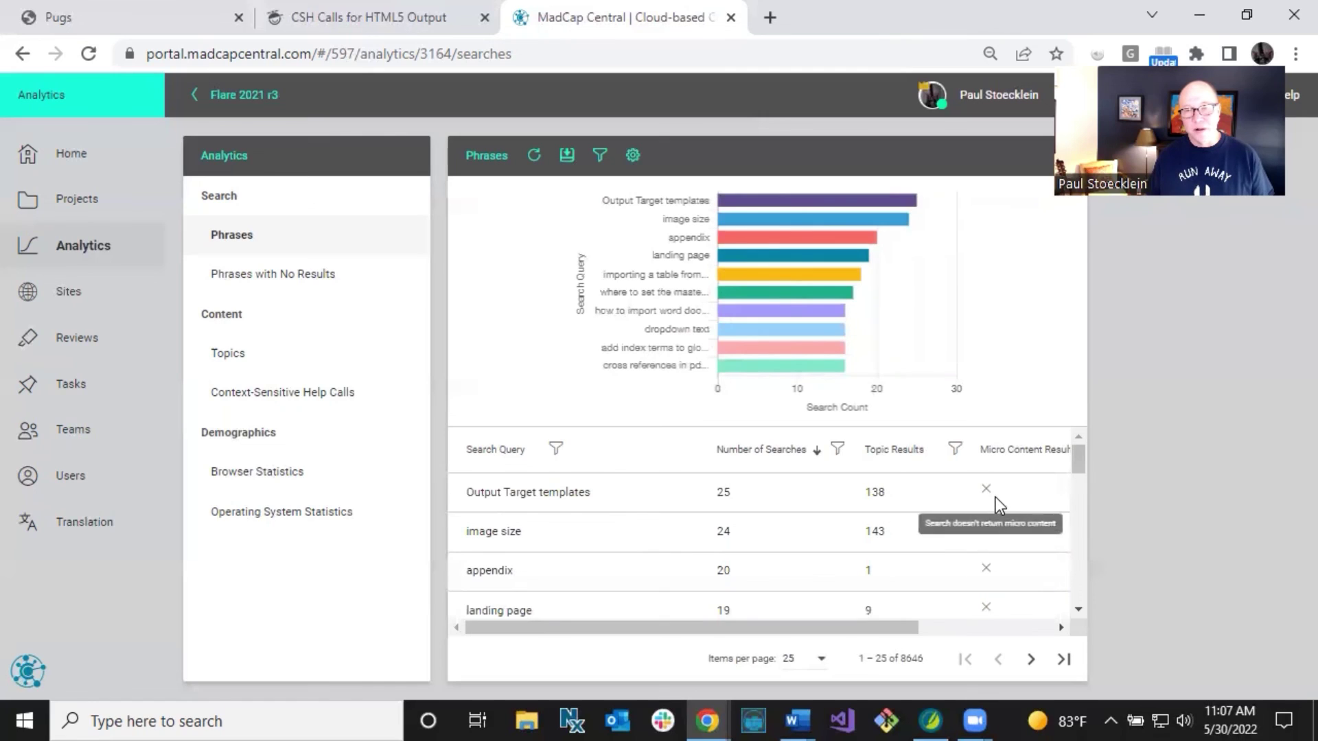
mouse_move(992, 490)
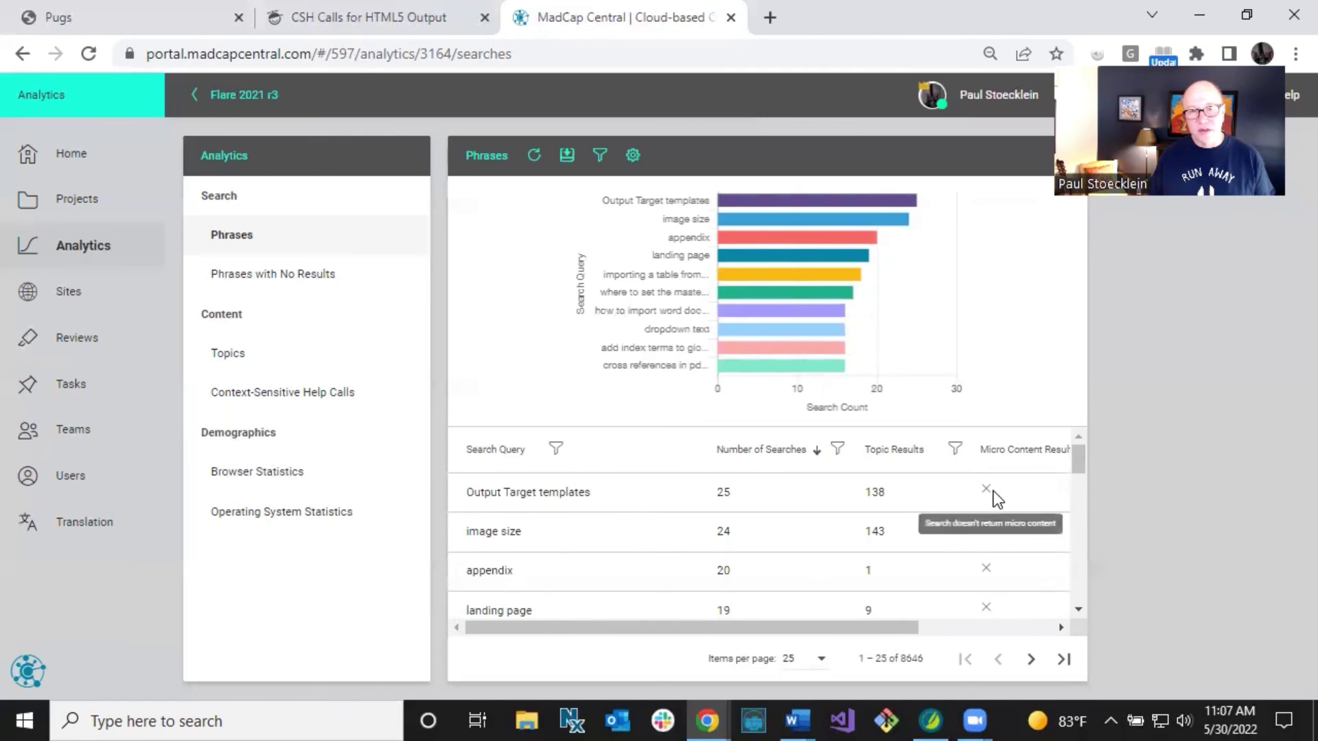